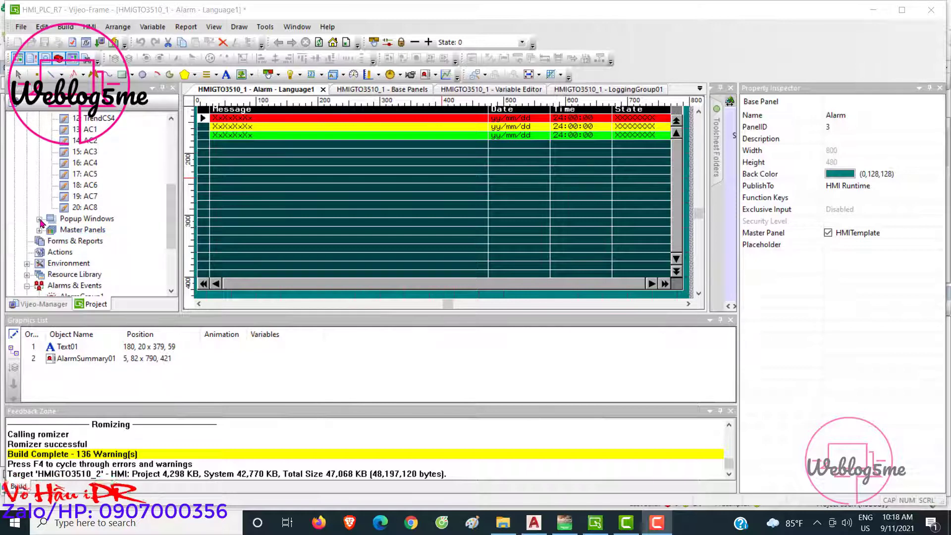
Expand the popup windows and master panels of HMIGTO3510_1 and open AlarmGroup1 to examine its alarm variables.
{"action": "double_click", "coordinate": [74, 219]}
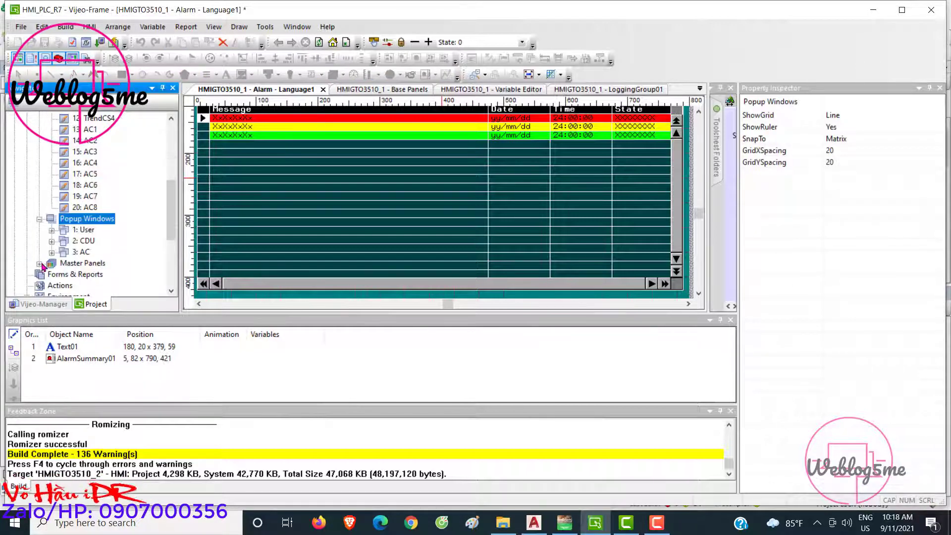
{"action": "double_click", "coordinate": [64, 264]}
{"action": "scroll", "coordinate": [65, 267], "scroll_direction": "down", "scroll_amount": 3}
{"action": "double_click", "coordinate": [80, 241]}
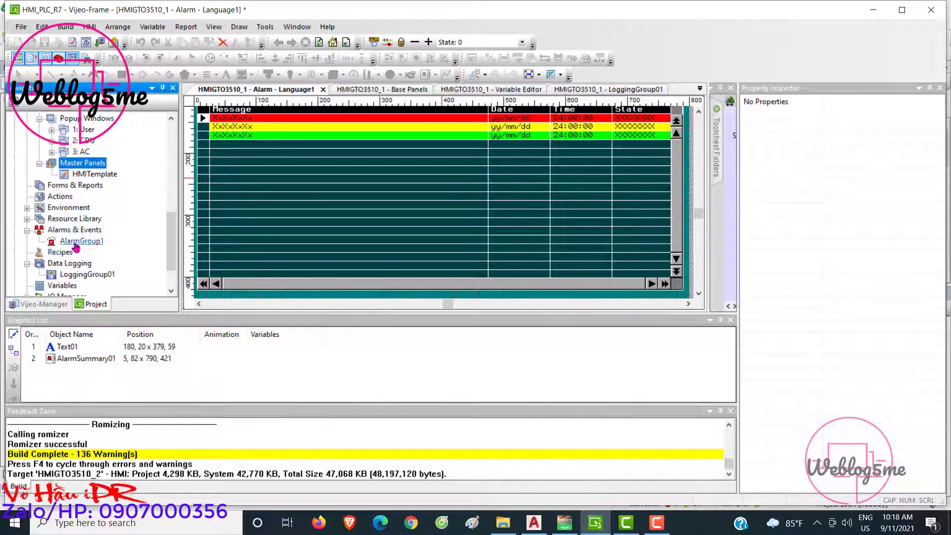
{"action": "left_click", "coordinate": [474, 166]}
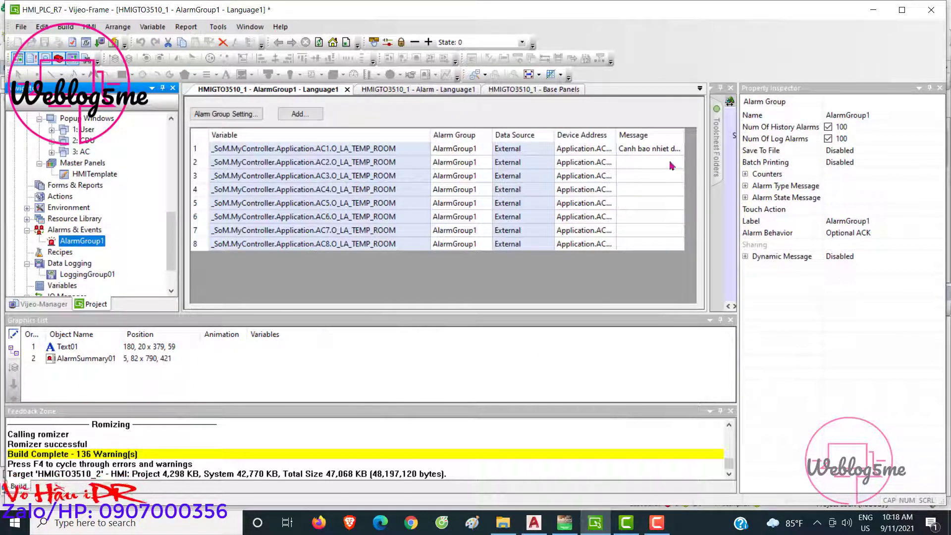
Open the variable list of HMIGTO3510_1 and look through the output variables in the GVL folders.
{"action": "double_click", "coordinate": [72, 287]}
{"action": "scroll", "coordinate": [354, 231], "scroll_direction": "down", "scroll_amount": 2}
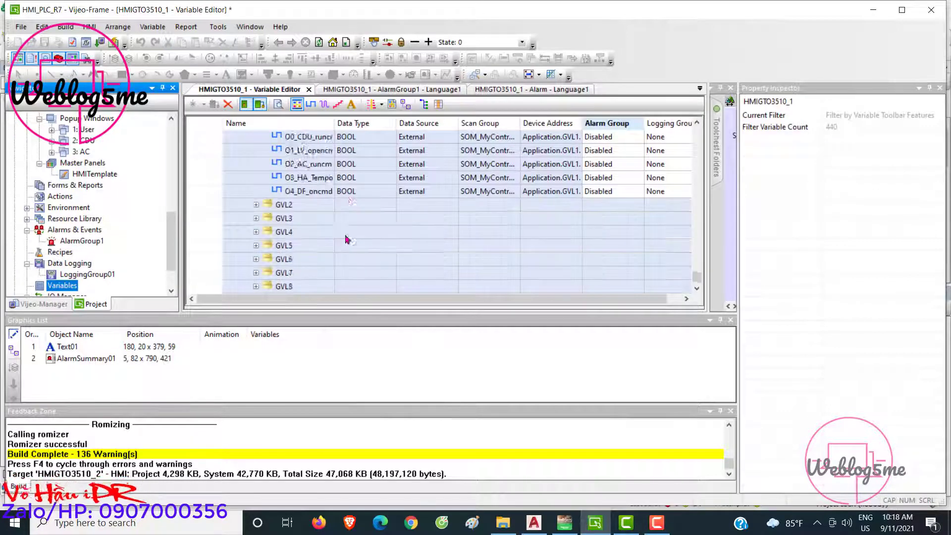
{"action": "scroll", "coordinate": [347, 240], "scroll_direction": "up", "scroll_amount": 4}
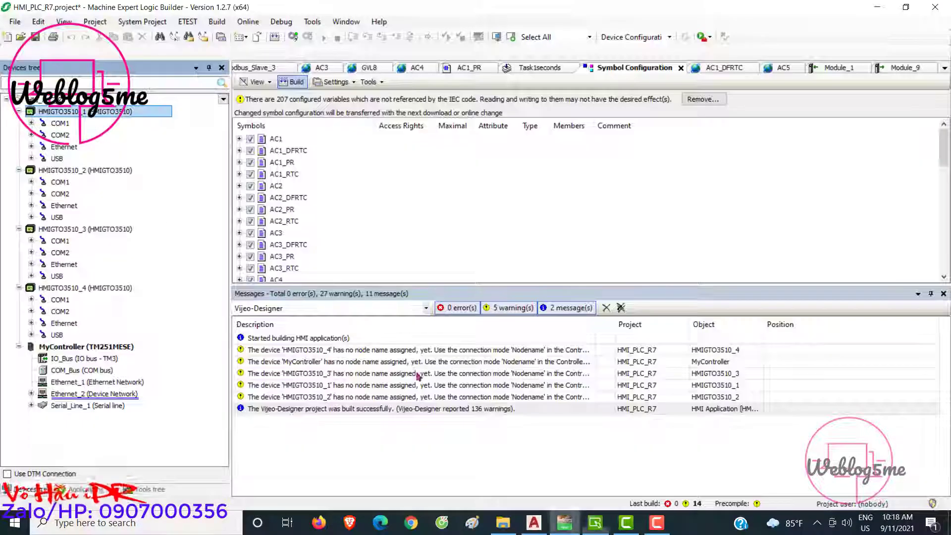
Switch to Machine Expert Logic Builder and examine which variable the high room temperature alarm output of the AC1_PR program writes to.
{"action": "left_click", "coordinate": [565, 523]}
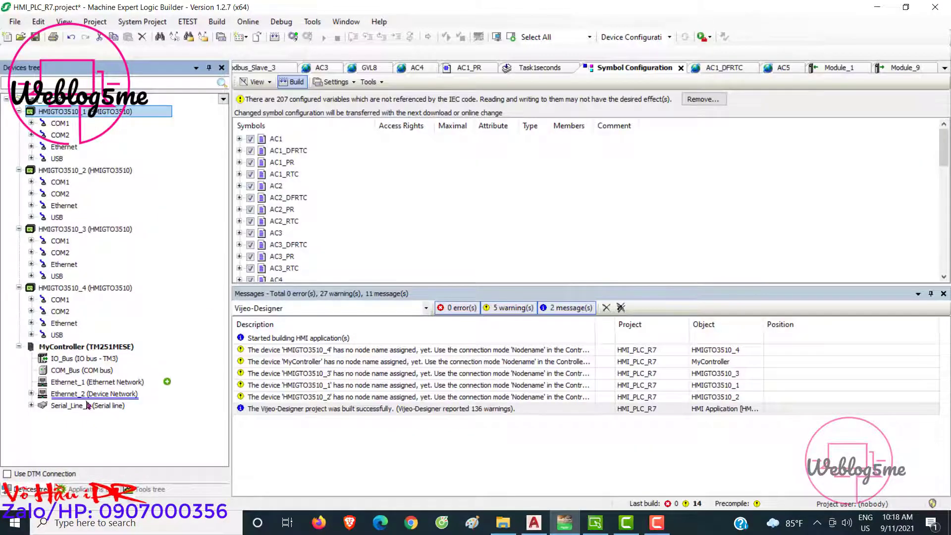
{"action": "left_click", "coordinate": [87, 489]}
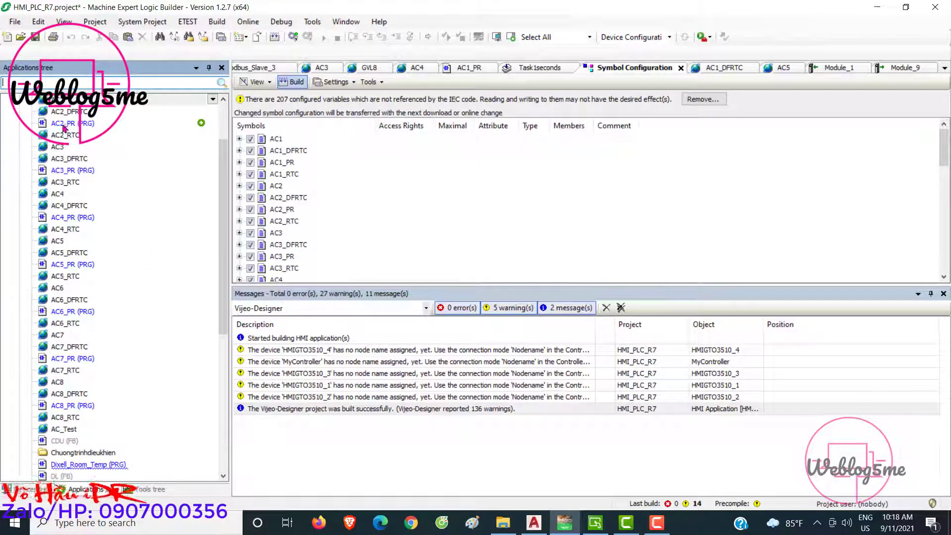
{"action": "scroll", "coordinate": [64, 131], "scroll_direction": "up", "scroll_amount": 2}
{"action": "double_click", "coordinate": [71, 147]}
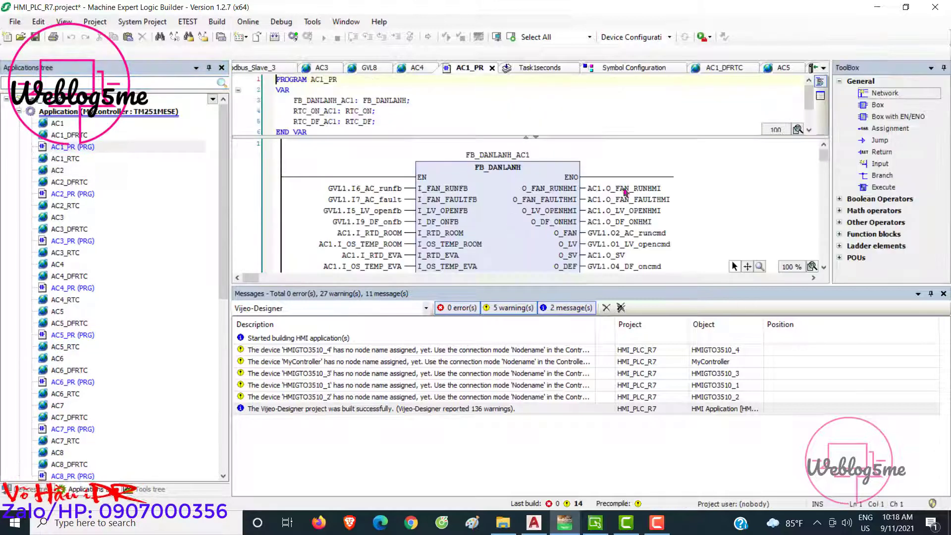
{"action": "left_click", "coordinate": [944, 294]}
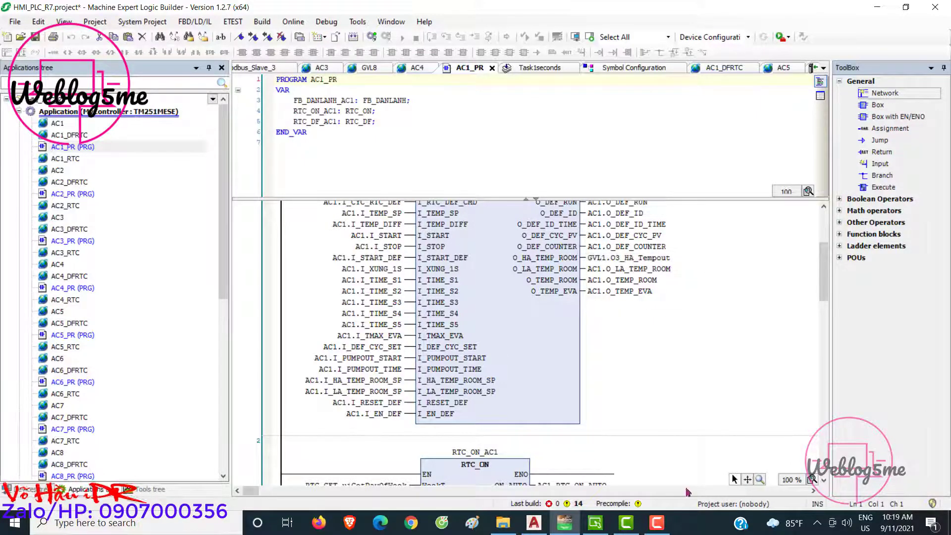
{"action": "left_click", "coordinate": [605, 259]}
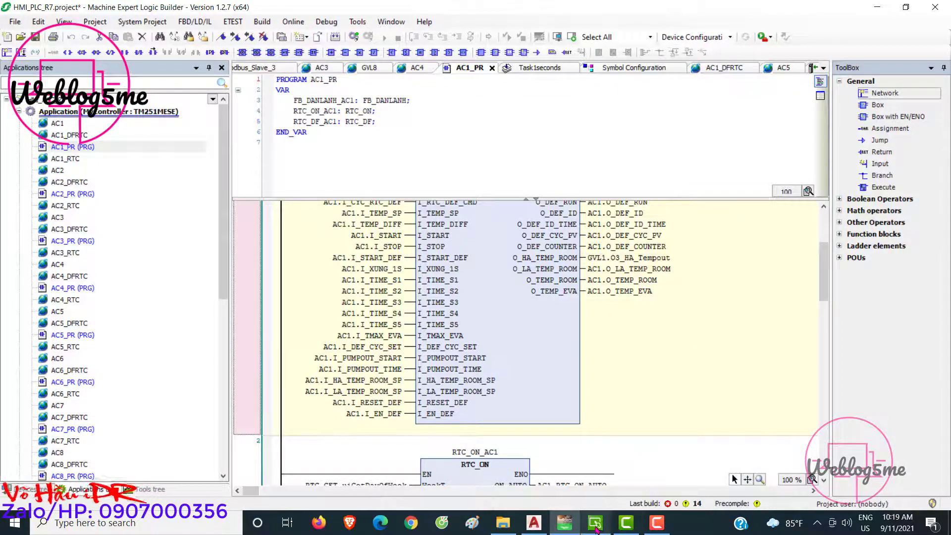
Switch back to Vijeo-Frame, open LoggingGroup01, and return to the Variable Editor of HMIGTO3510_1.
{"action": "left_click", "coordinate": [595, 523]}
{"action": "double_click", "coordinate": [88, 274]}
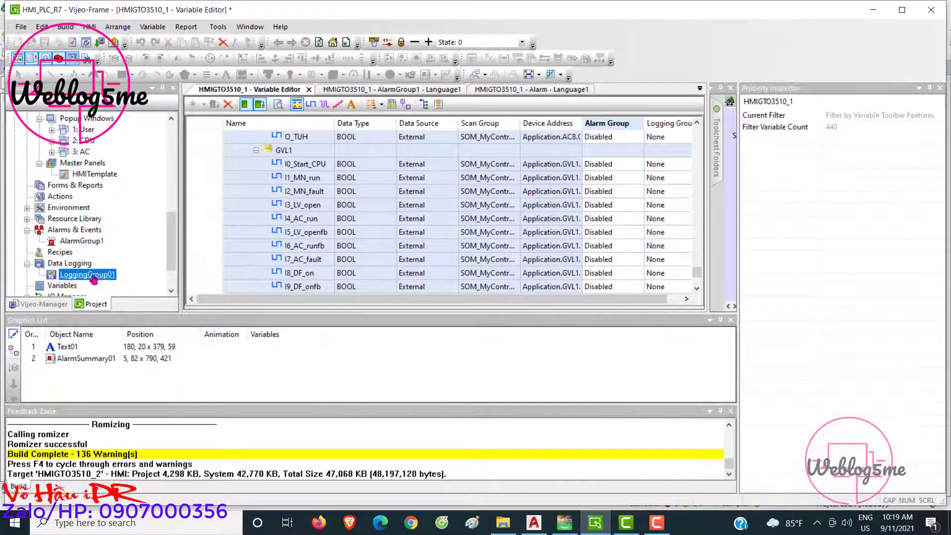
{"action": "double_click", "coordinate": [68, 287]}
Assign the GVL1 variable O3_HA_Tempout to the alarm group AlarmGroup1.
{"action": "scroll", "coordinate": [280, 219], "scroll_direction": "down", "scroll_amount": 3}
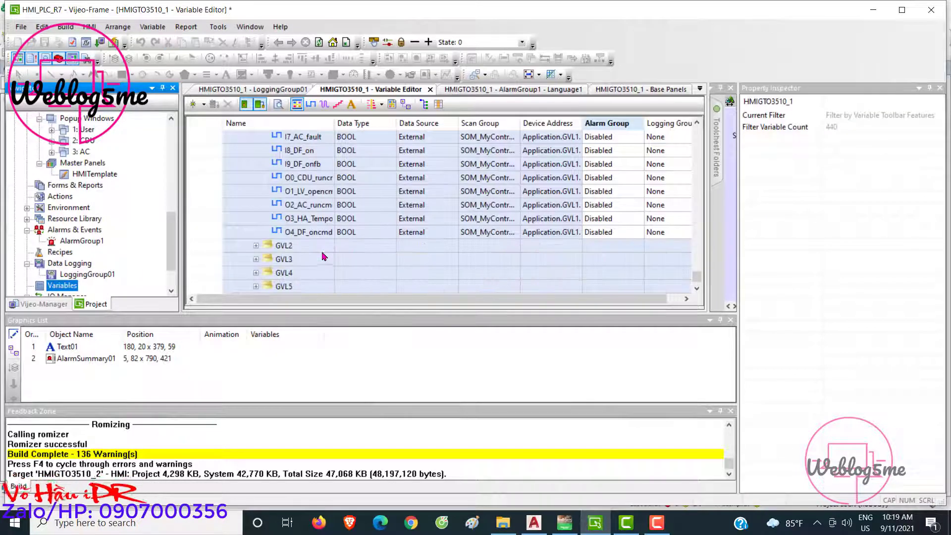
{"action": "left_click", "coordinate": [317, 224]}
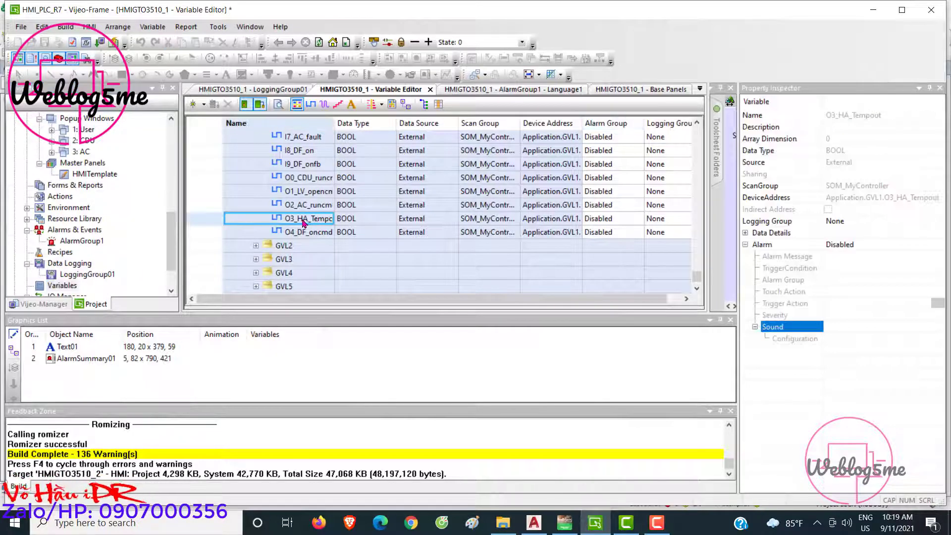
{"action": "left_click", "coordinate": [612, 218]}
{"action": "left_click", "coordinate": [615, 218]}
{"action": "left_click", "coordinate": [621, 246]}
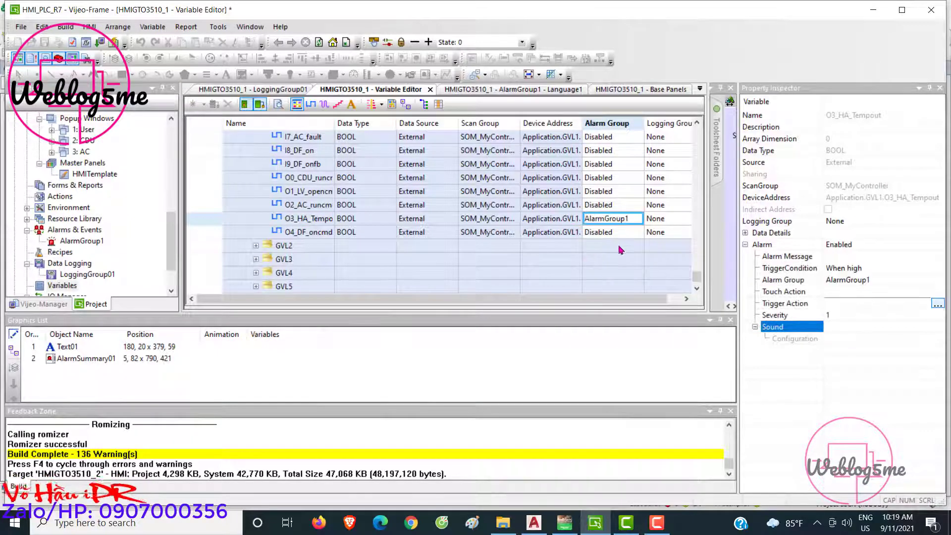
Examine the alarm properties of the GVL1 variable O3_HA_Tempout, including its trigger condition and alarm group.
{"action": "left_click", "coordinate": [250, 220]}
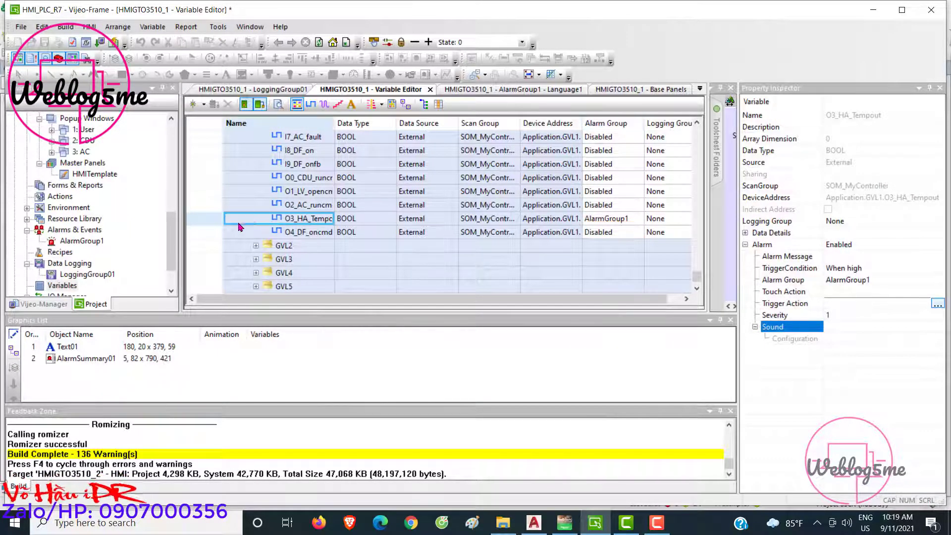
{"action": "left_click", "coordinate": [805, 325]}
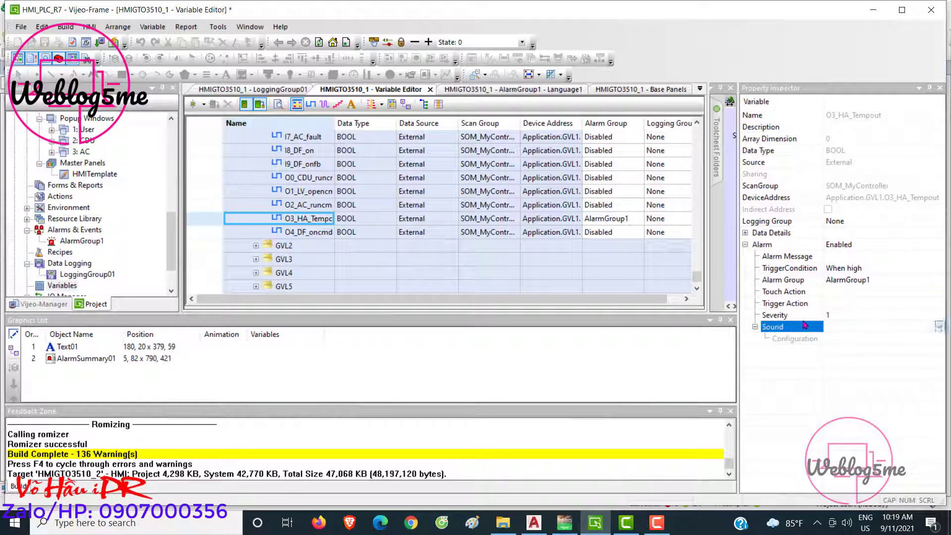
{"action": "left_click", "coordinate": [868, 269]}
{"action": "left_click", "coordinate": [868, 274]}
{"action": "left_click", "coordinate": [861, 281]}
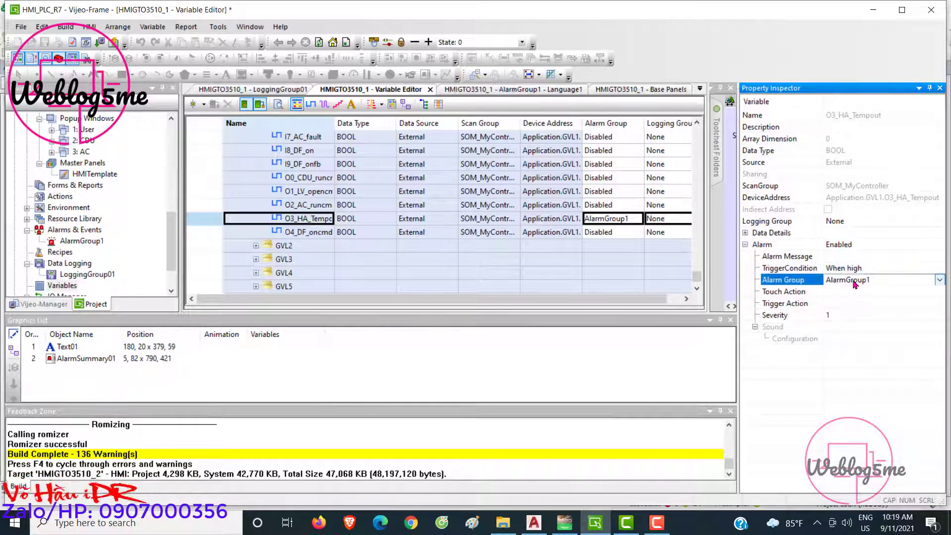
{"action": "left_click", "coordinate": [861, 280]}
{"action": "left_click", "coordinate": [860, 271]}
{"action": "left_click", "coordinate": [860, 270]}
{"action": "left_click", "coordinate": [859, 273]}
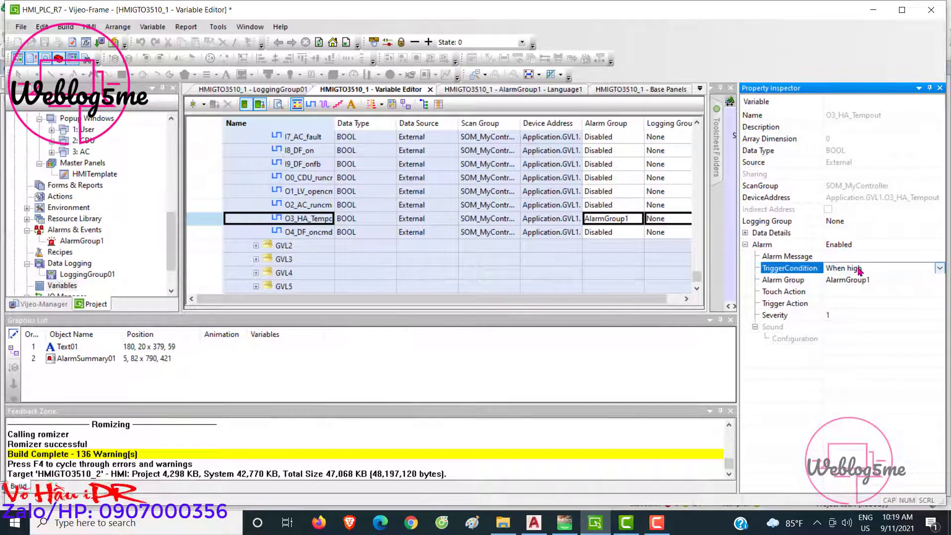
{"action": "left_click", "coordinate": [857, 271]}
{"action": "left_click", "coordinate": [857, 276]}
{"action": "left_click", "coordinate": [795, 305]}
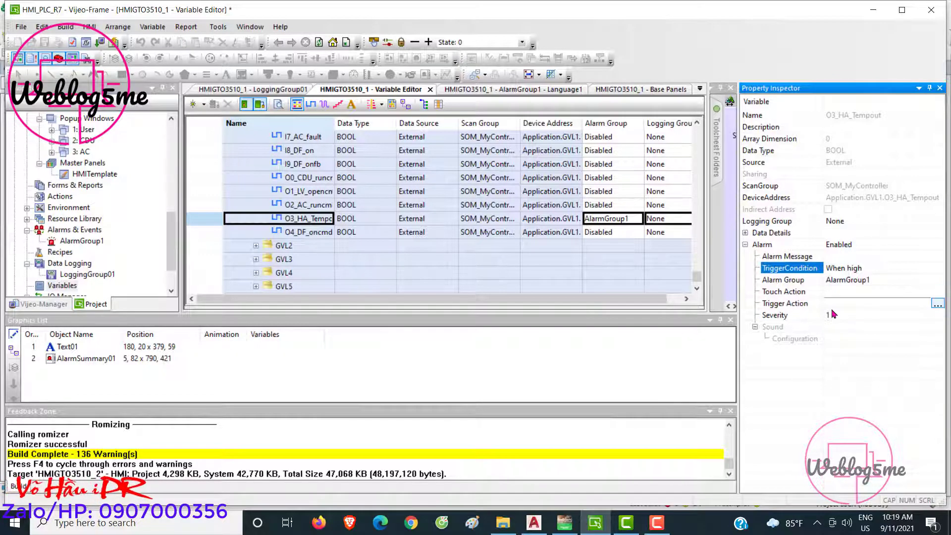
{"action": "left_click", "coordinate": [938, 303]}
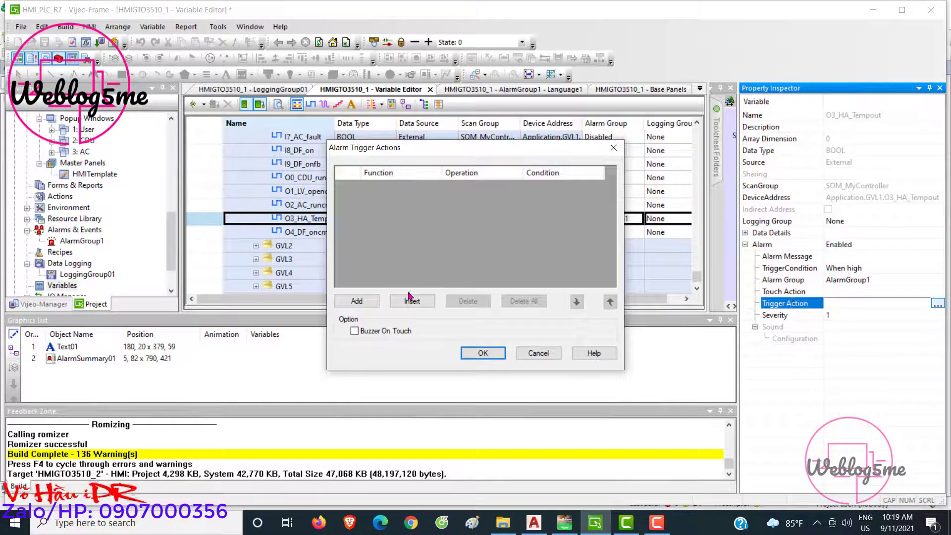
{"action": "left_click", "coordinate": [358, 302]}
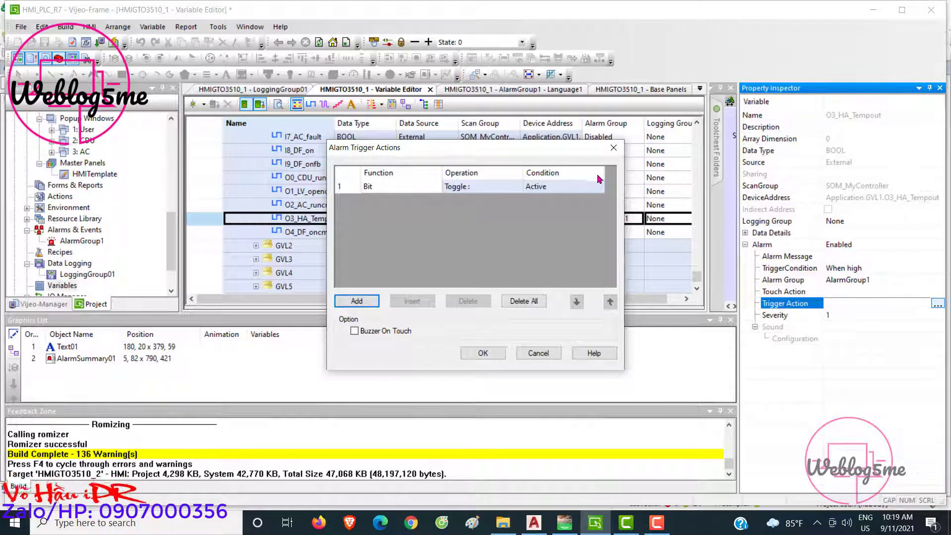
{"action": "left_click", "coordinate": [524, 301]}
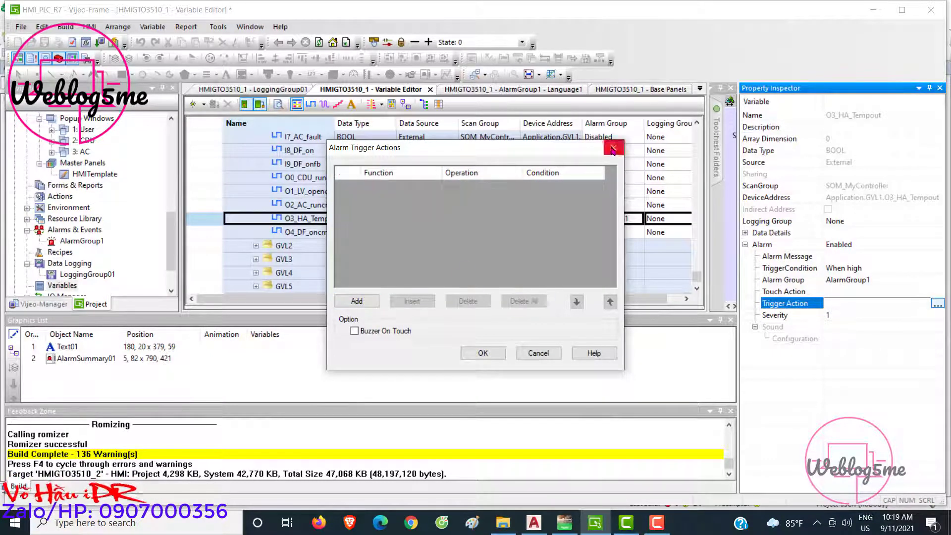
{"action": "left_click", "coordinate": [614, 148]}
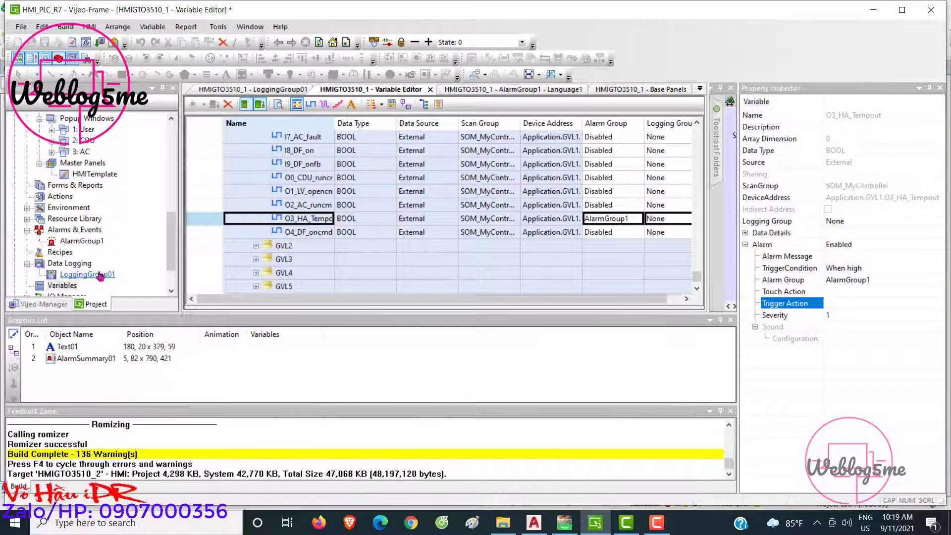
Expand the GVL2 folder and assign its O3_HA_Tempout variable to AlarmGroup1.
{"action": "left_click", "coordinate": [256, 246]}
{"action": "scroll", "coordinate": [303, 243], "scroll_direction": "down", "scroll_amount": 4}
{"action": "scroll", "coordinate": [305, 245], "scroll_direction": "down", "scroll_amount": 1}
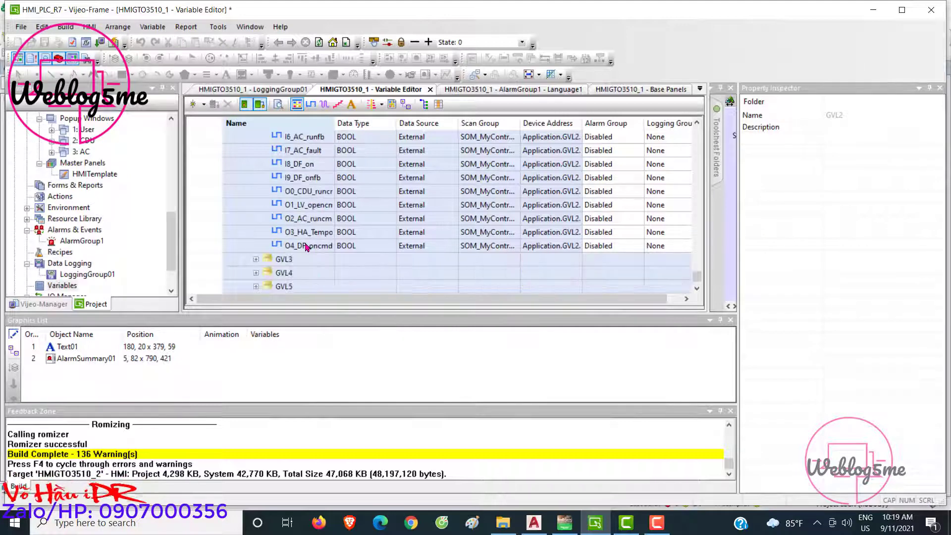
{"action": "left_click", "coordinate": [303, 238]}
{"action": "left_click", "coordinate": [617, 232]}
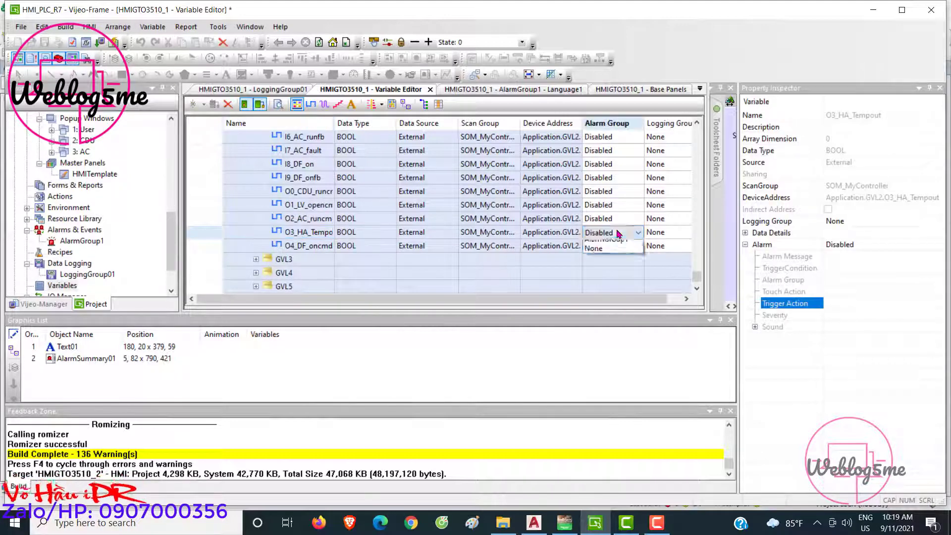
{"action": "left_click", "coordinate": [620, 258]}
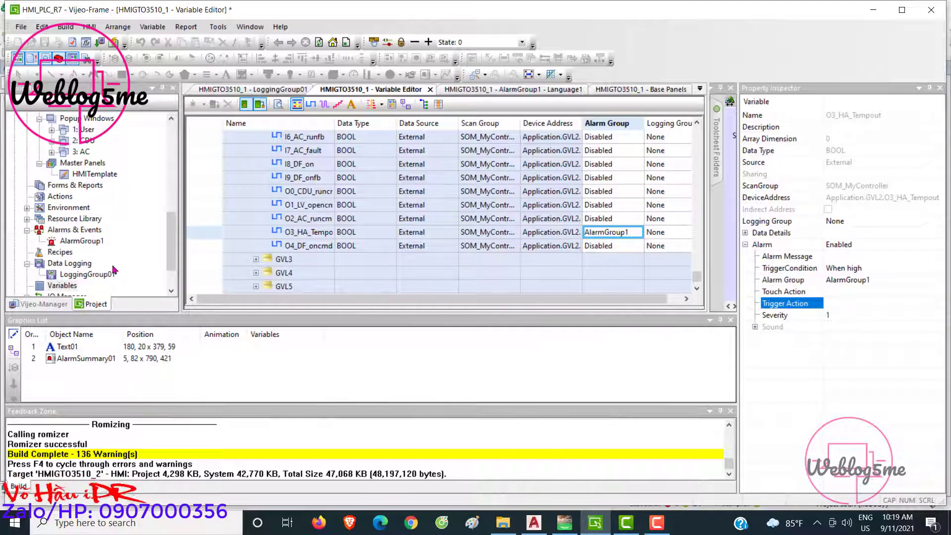
Expand the GVL3 folder and assign its O3_HA_Tempout variable to AlarmGroup1.
{"action": "scroll", "coordinate": [114, 270], "scroll_direction": "down", "scroll_amount": 1}
{"action": "left_click", "coordinate": [257, 261]}
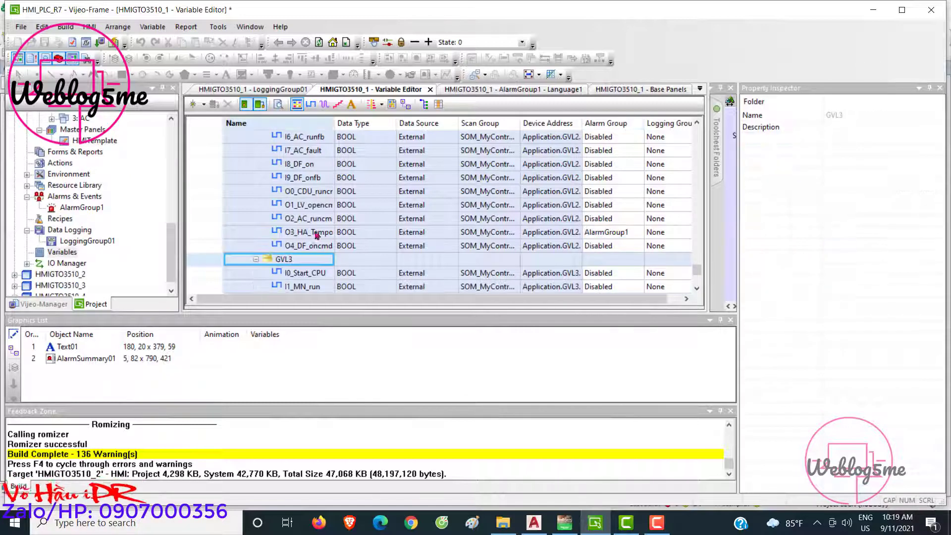
{"action": "scroll", "coordinate": [317, 235], "scroll_direction": "down", "scroll_amount": 5}
{"action": "left_click", "coordinate": [315, 248]}
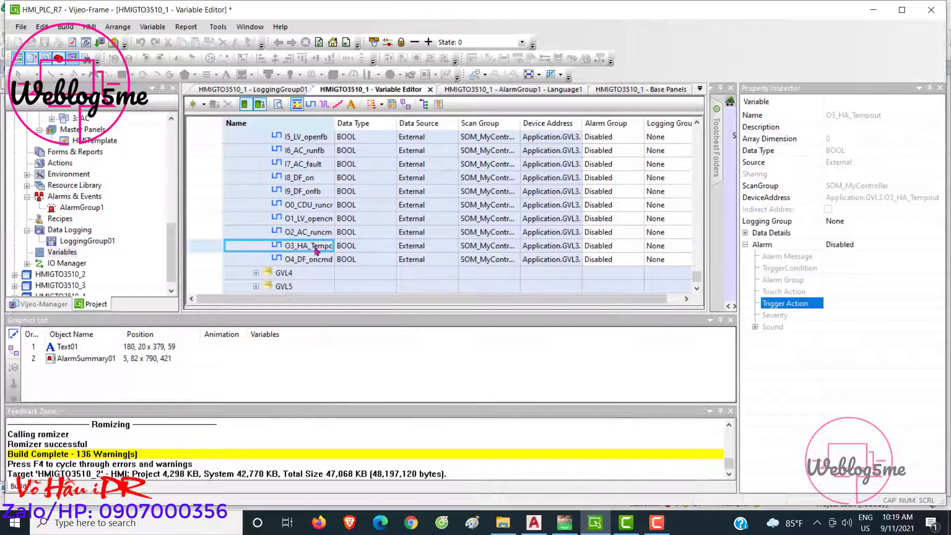
{"action": "left_click", "coordinate": [636, 247]}
{"action": "left_click", "coordinate": [620, 270]}
Expand the GVL4 folder and assign its O3_HA_Tempout variable to AlarmGroup1.
{"action": "scroll", "coordinate": [245, 241], "scroll_direction": "down", "scroll_amount": 1}
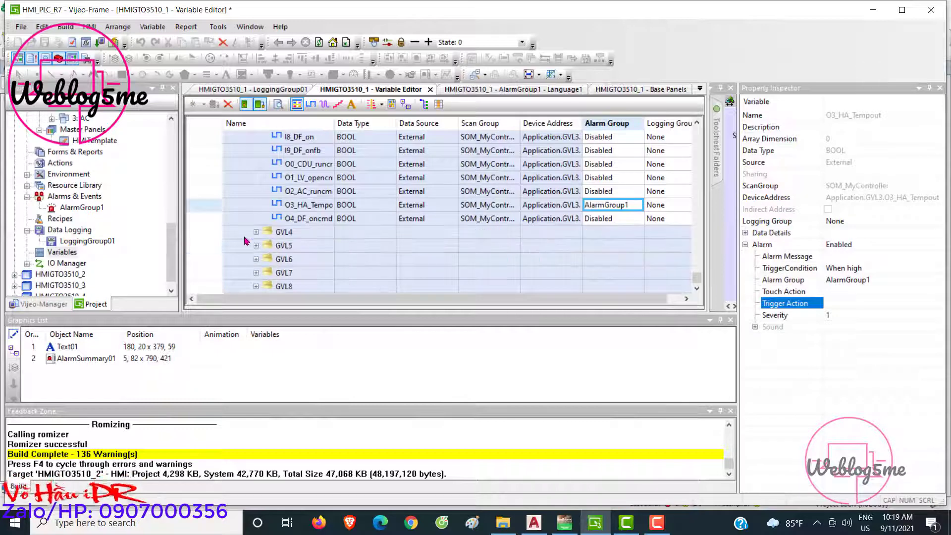
{"action": "left_click", "coordinate": [255, 233]}
{"action": "scroll", "coordinate": [401, 253], "scroll_direction": "down", "scroll_amount": 4}
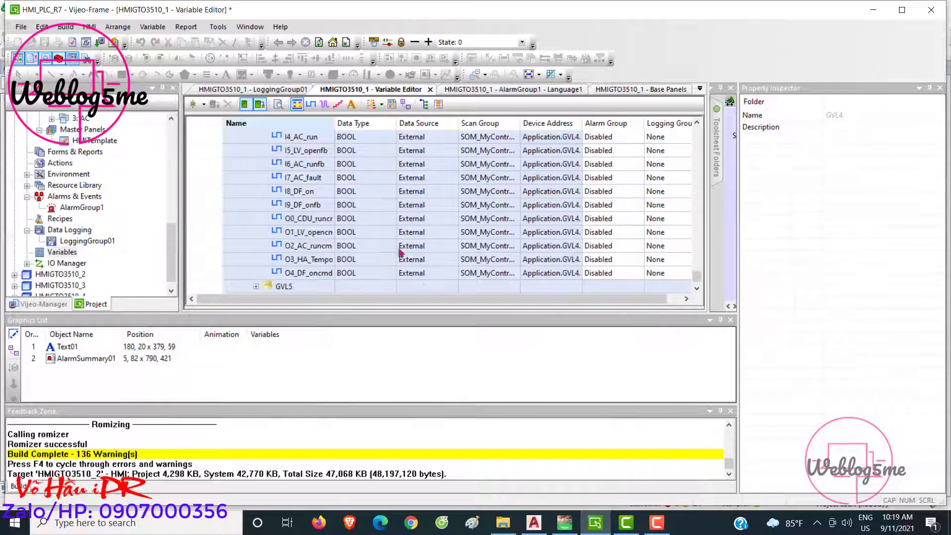
{"action": "left_click", "coordinate": [303, 265]}
{"action": "left_click", "coordinate": [613, 259]}
{"action": "left_click", "coordinate": [613, 259]}
{"action": "left_click", "coordinate": [609, 283]}
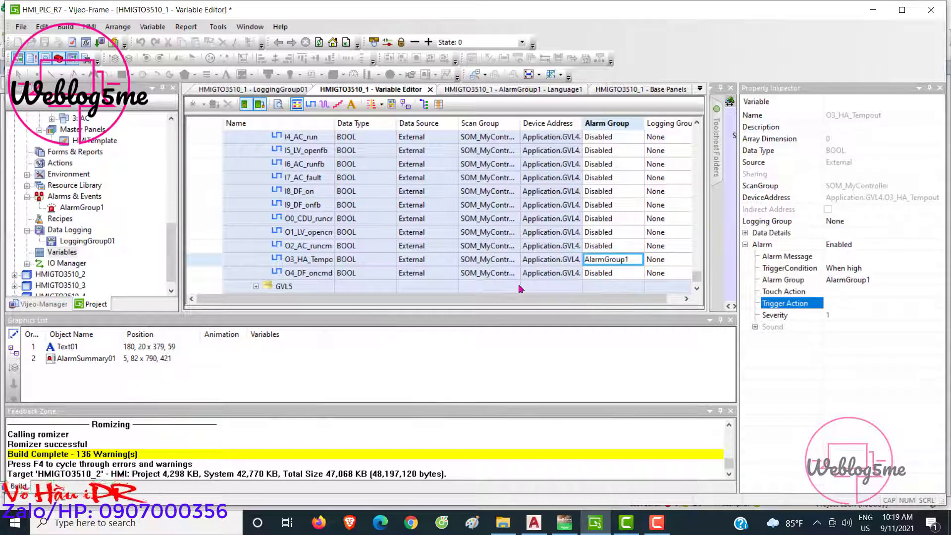
Expand the GVL5 folder and assign its O3_HA_Tempout variable to AlarmGroup1.
{"action": "scroll", "coordinate": [291, 257], "scroll_direction": "down", "scroll_amount": 1}
{"action": "double_click", "coordinate": [271, 251]}
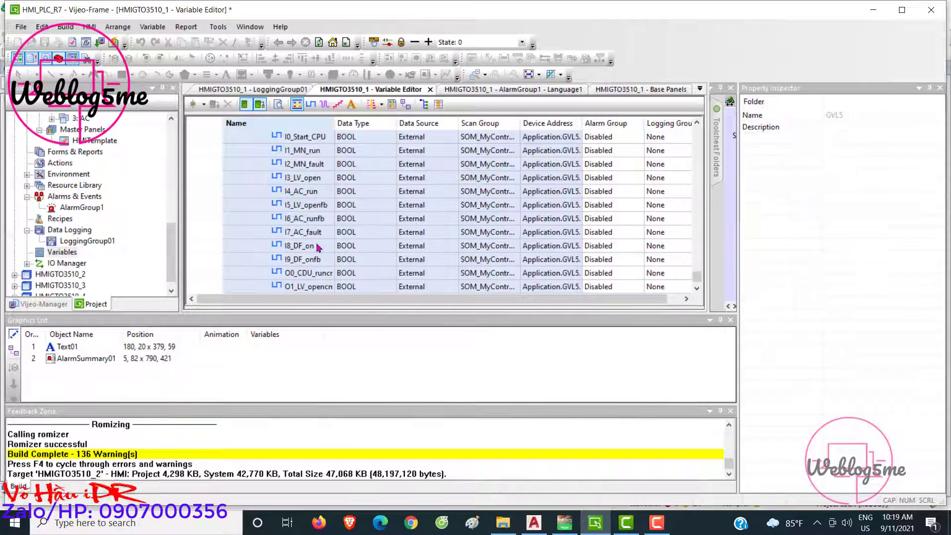
{"action": "scroll", "coordinate": [308, 248], "scroll_direction": "down", "scroll_amount": 2}
{"action": "left_click", "coordinate": [320, 237]}
{"action": "left_click", "coordinate": [620, 233]}
{"action": "left_click", "coordinate": [620, 233]}
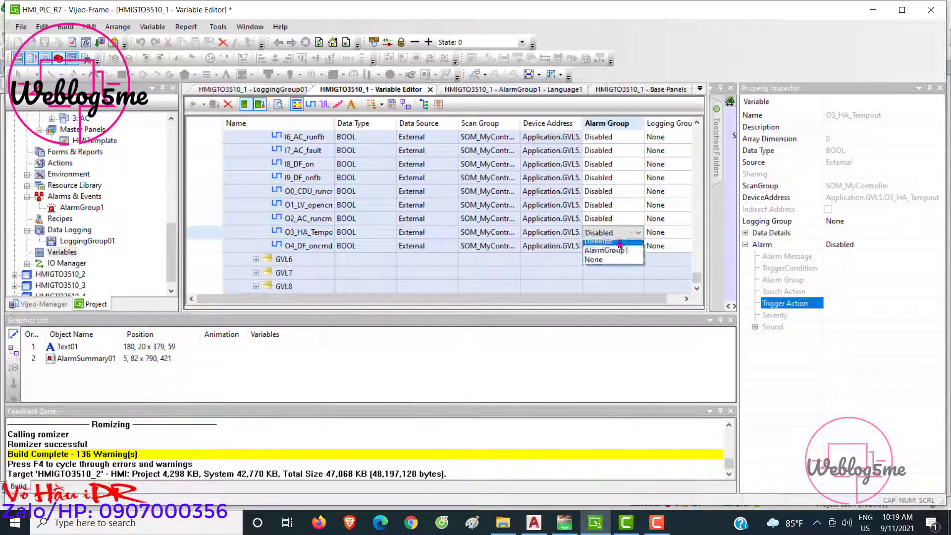
{"action": "left_click", "coordinate": [607, 256]}
Expand the GVL6 folder and assign its O3_HA_Tempout variable to AlarmGroup1.
{"action": "double_click", "coordinate": [268, 260]}
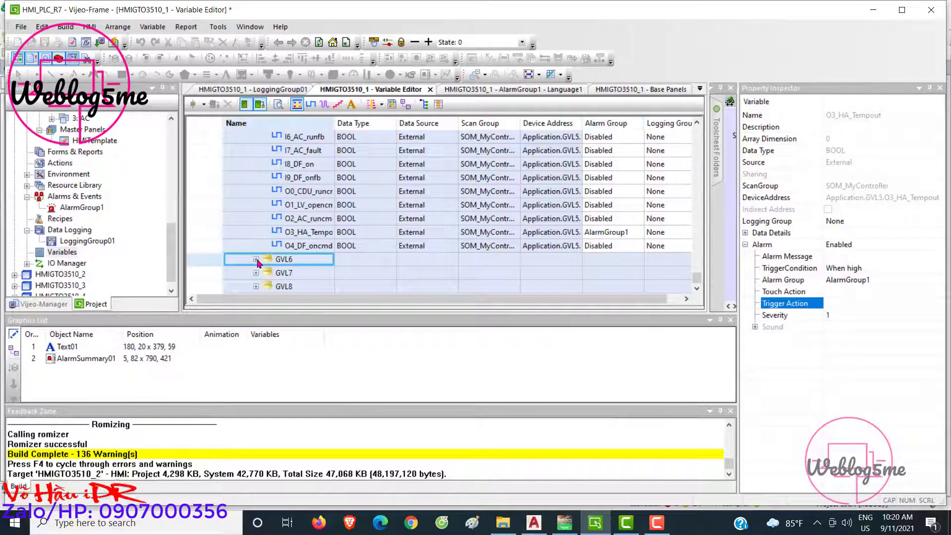
{"action": "left_click", "coordinate": [301, 247]}
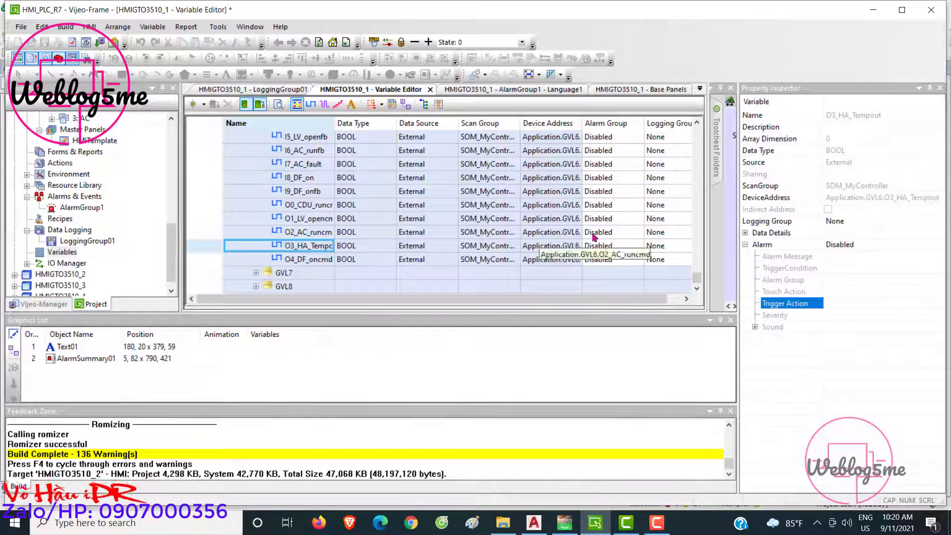
{"action": "double_click", "coordinate": [594, 235]}
{"action": "left_click", "coordinate": [589, 234]}
{"action": "left_click", "coordinate": [591, 246]}
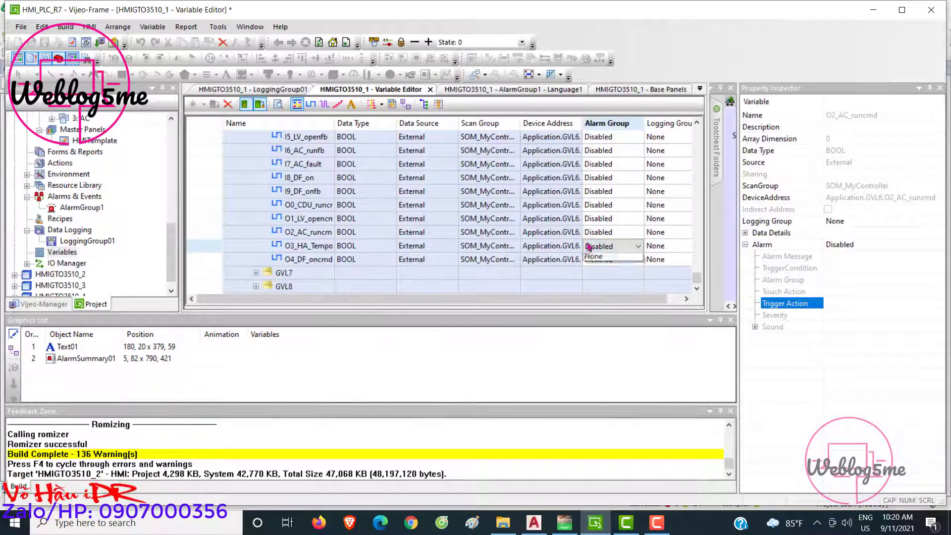
{"action": "left_click", "coordinate": [590, 246]}
{"action": "left_click", "coordinate": [602, 268]}
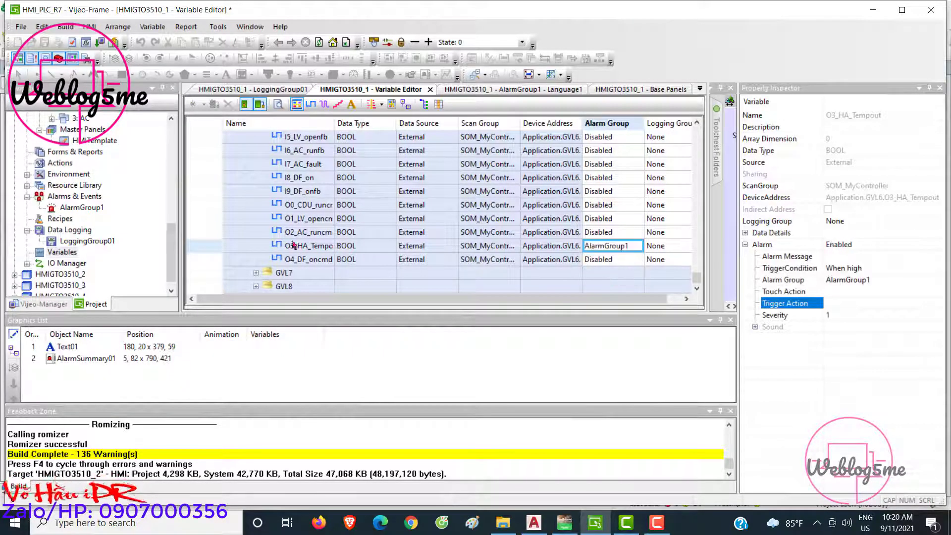
Expand the GVL7 folder and assign its O3_HA_Tempout variable to AlarmGroup1.
{"action": "left_click", "coordinate": [256, 273]}
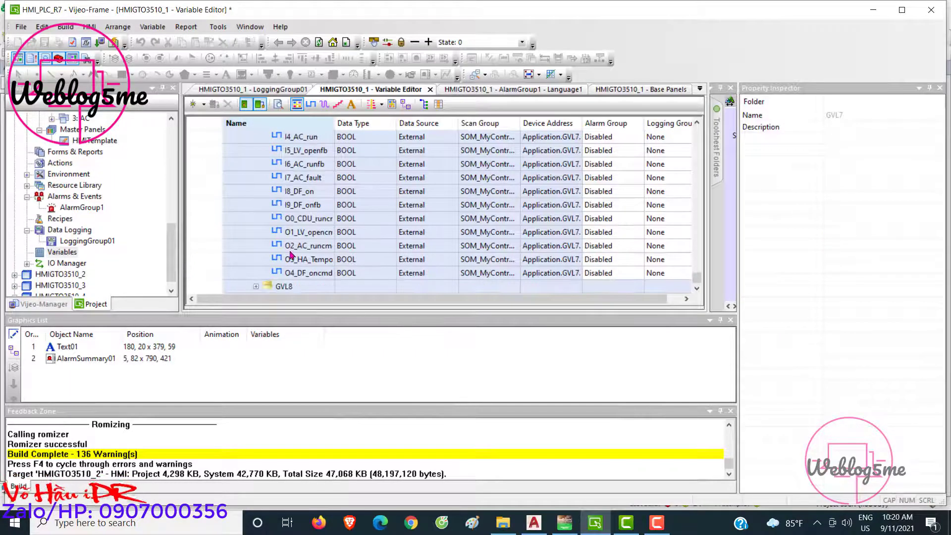
{"action": "left_click", "coordinate": [291, 255]}
{"action": "left_click", "coordinate": [614, 259]}
{"action": "left_click", "coordinate": [614, 259]}
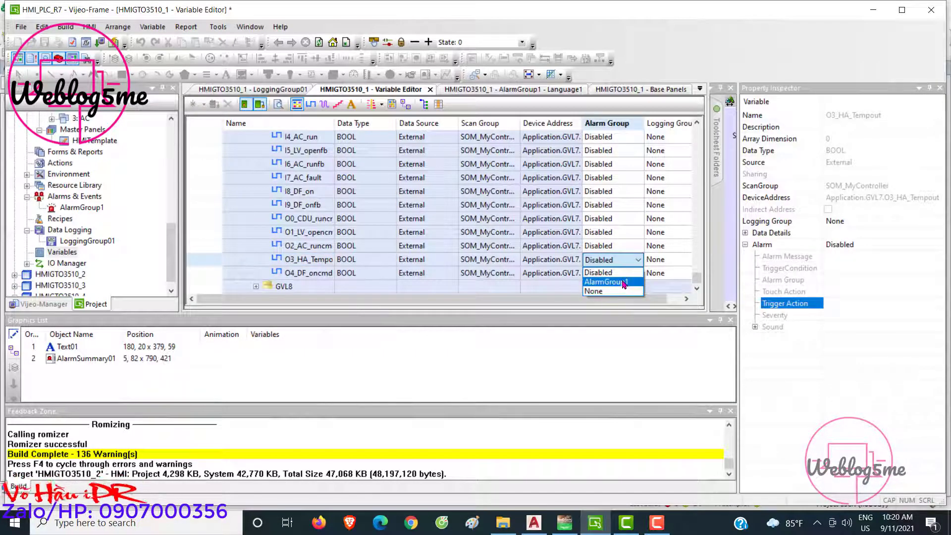
{"action": "left_click", "coordinate": [624, 282]}
Expand the GVL8 folder and assign its O3_HA_Tempout variable to AlarmGroup1.
{"action": "left_click", "coordinate": [255, 288]}
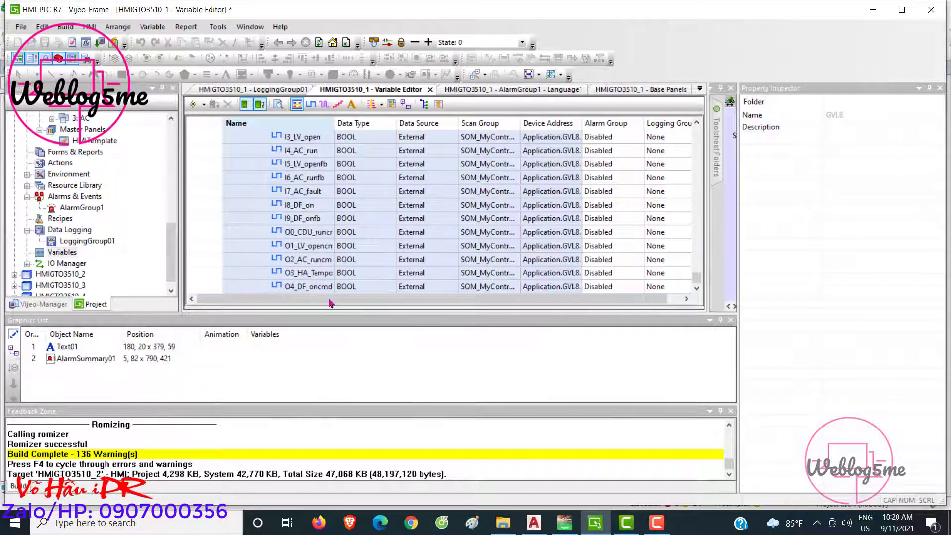
{"action": "left_click", "coordinate": [317, 273]}
{"action": "left_click", "coordinate": [609, 273]}
{"action": "left_click", "coordinate": [610, 273]}
{"action": "left_click", "coordinate": [607, 295]}
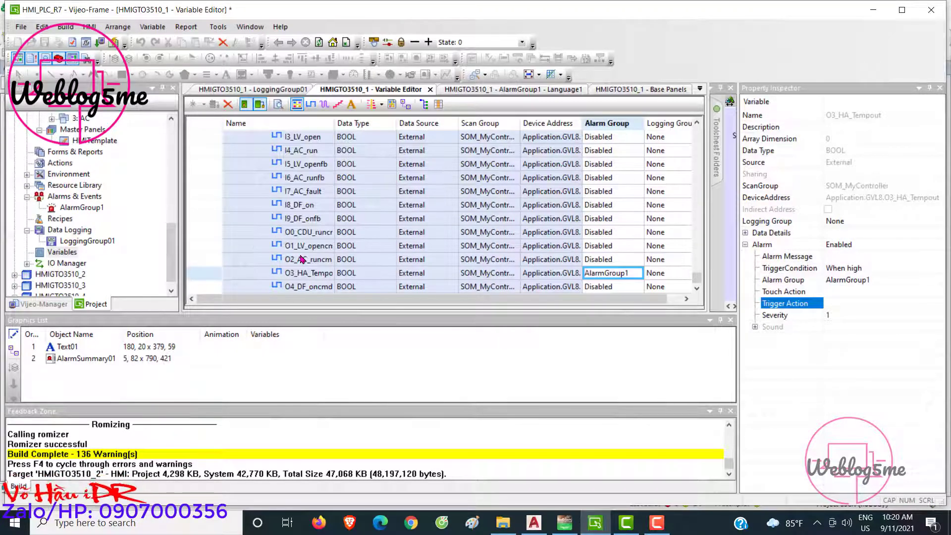
Check the alarm group assignments in the GVL folders, and open AlarmGroup1 to examine its list of alarm variables.
{"action": "scroll", "coordinate": [301, 258], "scroll_direction": "up", "scroll_amount": 4}
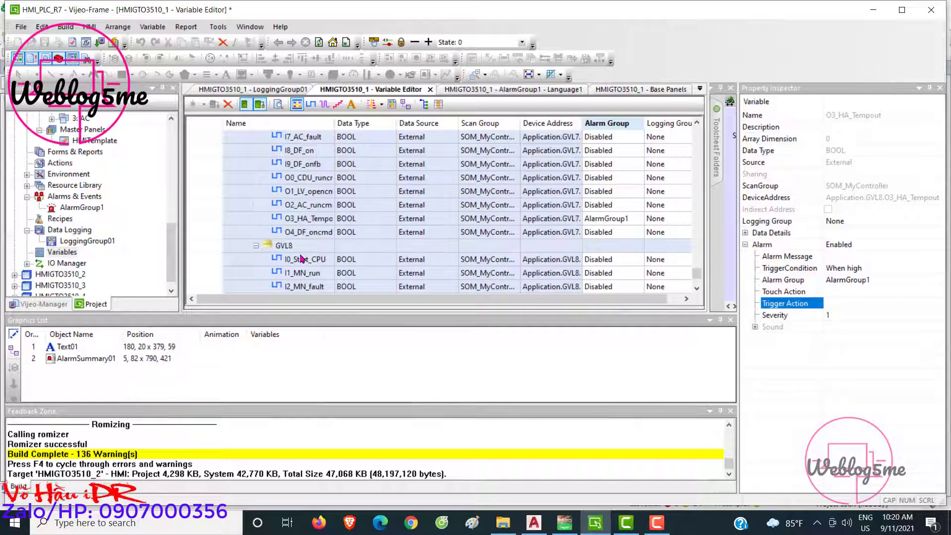
{"action": "scroll", "coordinate": [280, 229], "scroll_direction": "up", "scroll_amount": 5}
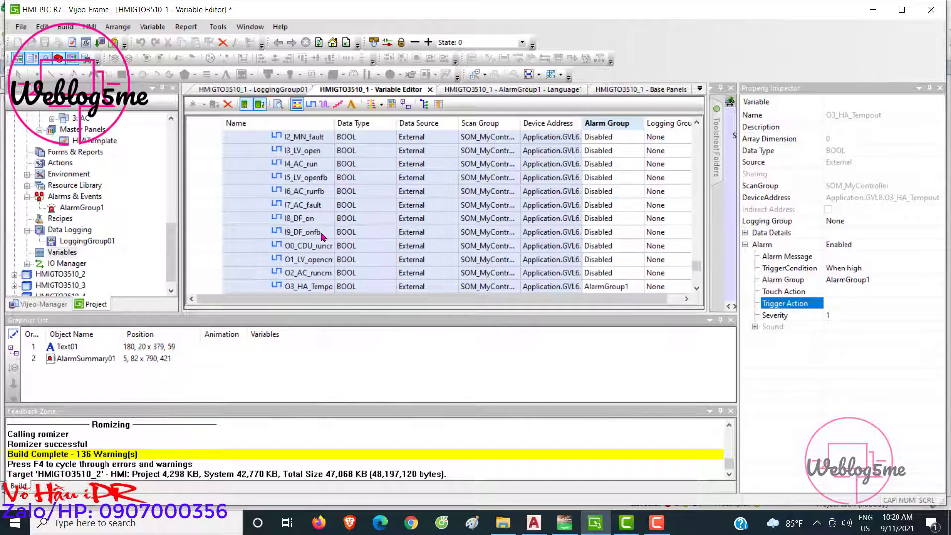
{"action": "scroll", "coordinate": [322, 237], "scroll_direction": "up", "scroll_amount": 8}
{"action": "scroll", "coordinate": [319, 242], "scroll_direction": "down", "scroll_amount": 1}
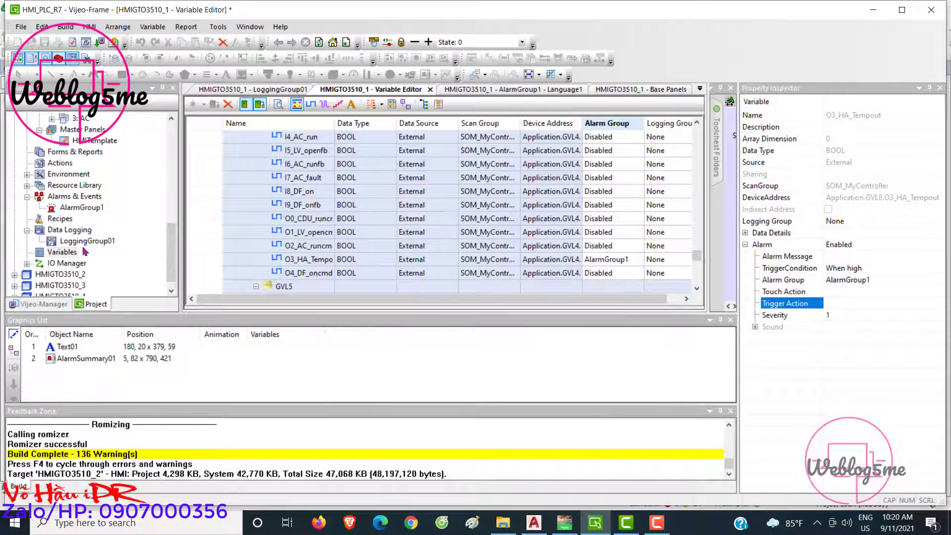
{"action": "double_click", "coordinate": [81, 208]}
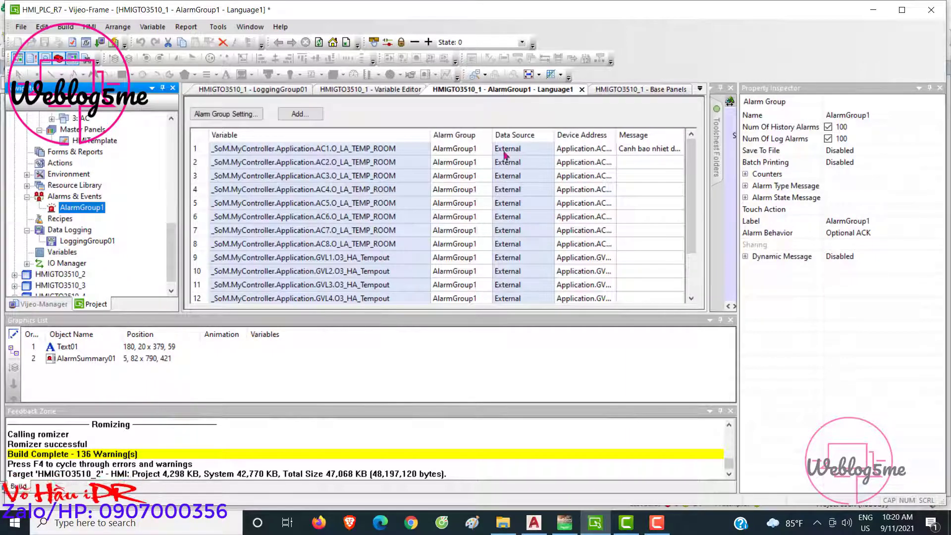
{"action": "left_click", "coordinate": [356, 165]}
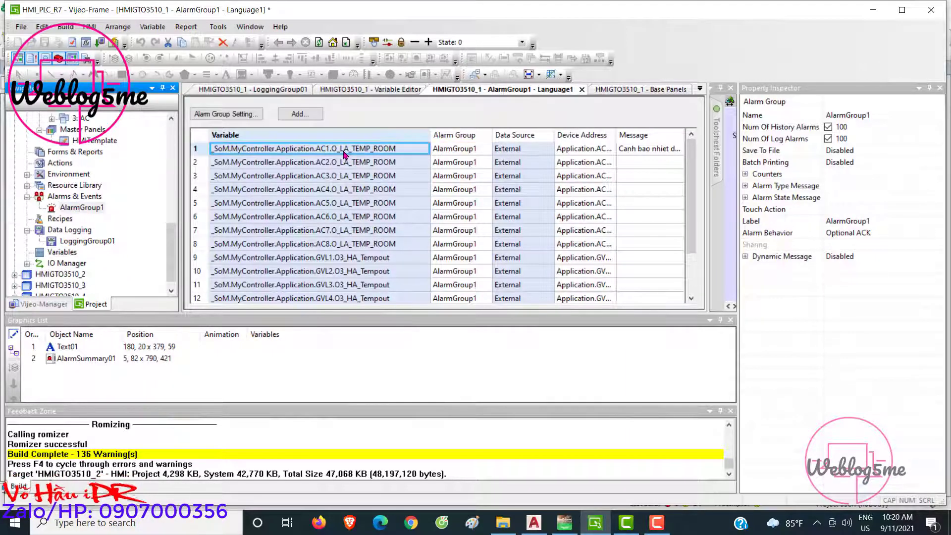
{"action": "left_click", "coordinate": [360, 164]}
{"action": "left_click", "coordinate": [355, 178]}
{"action": "left_click", "coordinate": [357, 192]}
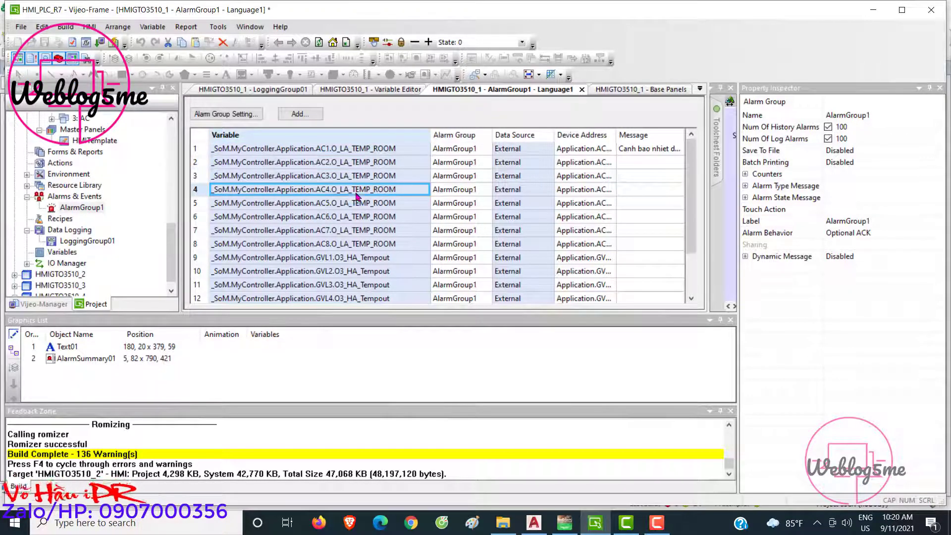
{"action": "left_click", "coordinate": [376, 263]}
{"action": "left_click", "coordinate": [372, 151]}
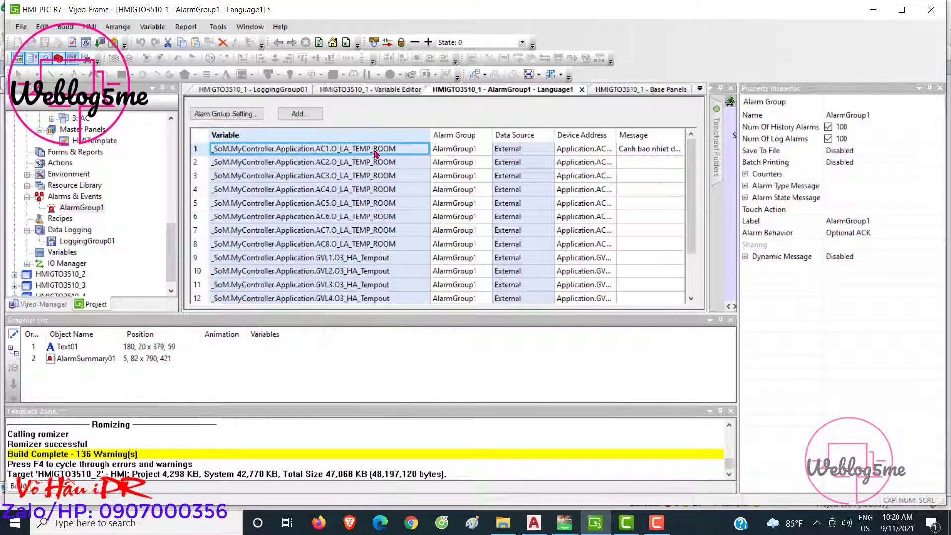
Copy the message of the AC1 low temperature alarm into the message of the AC2 alarm.
{"action": "double_click", "coordinate": [660, 154]}
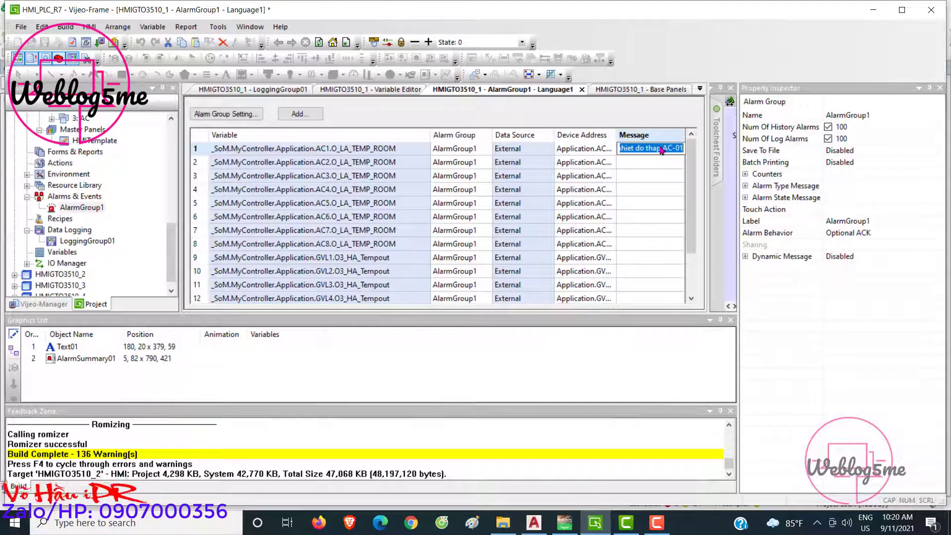
{"action": "left_click", "coordinate": [659, 153]}
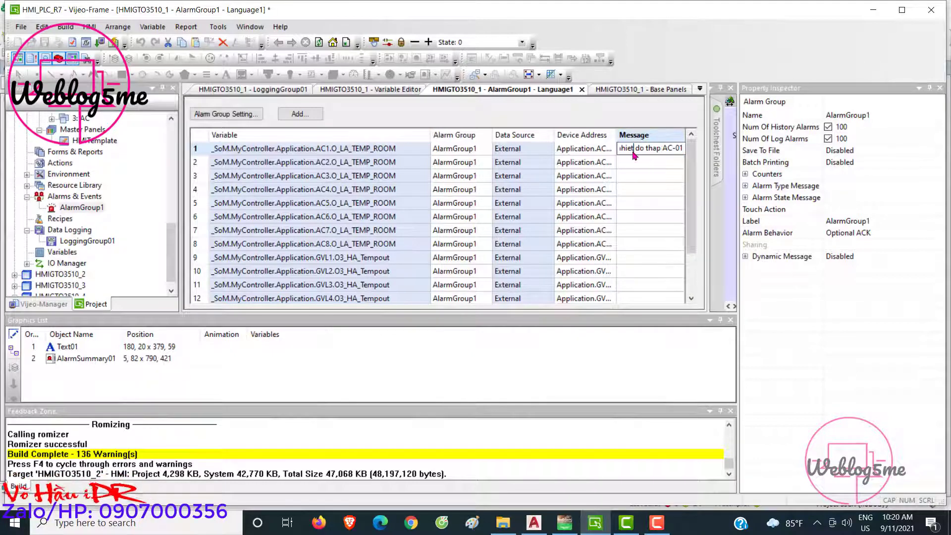
{"action": "key", "text": "ctrl+a"}
{"action": "key", "text": "ctrl+c"}
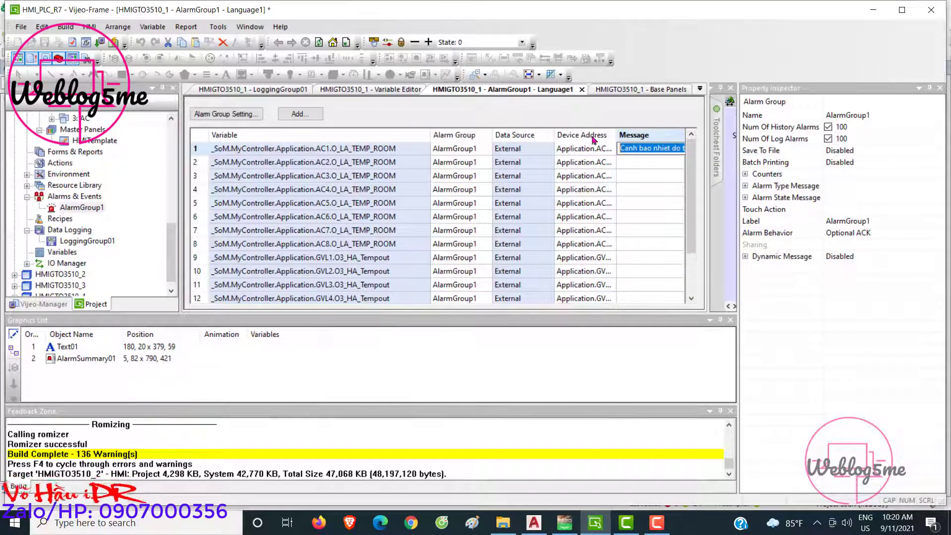
{"action": "left_click", "coordinate": [642, 165]}
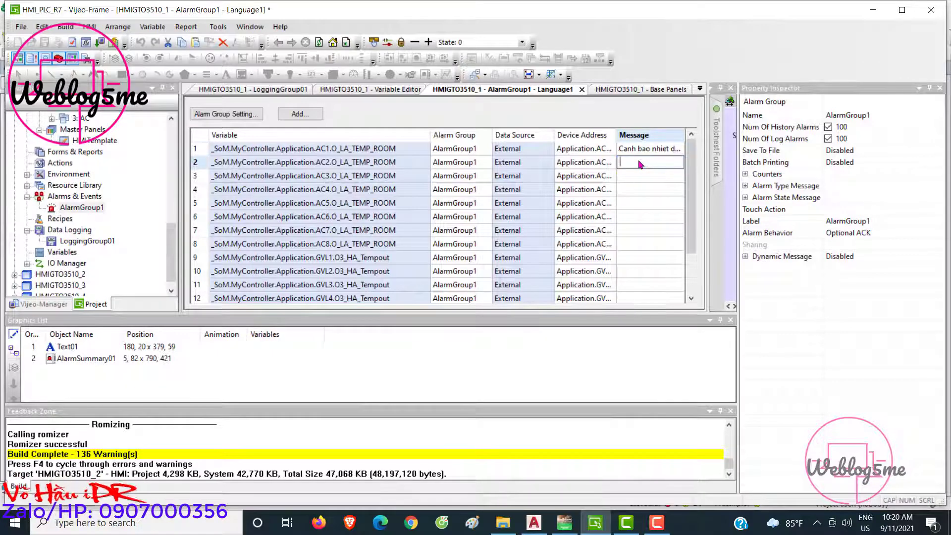
{"action": "key", "text": "ctrl+v"}
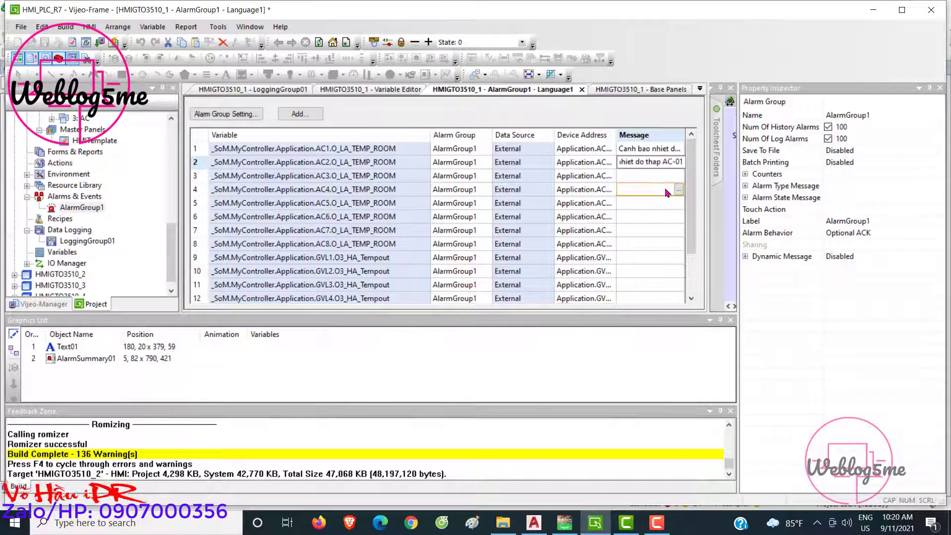
Set the AC3 and AC4 alarm messages to "Canh bao nhiet do thap AC-03" and "Canh bao nhiet do thap AC-04" using the copied text.
{"action": "left_click", "coordinate": [656, 178]}
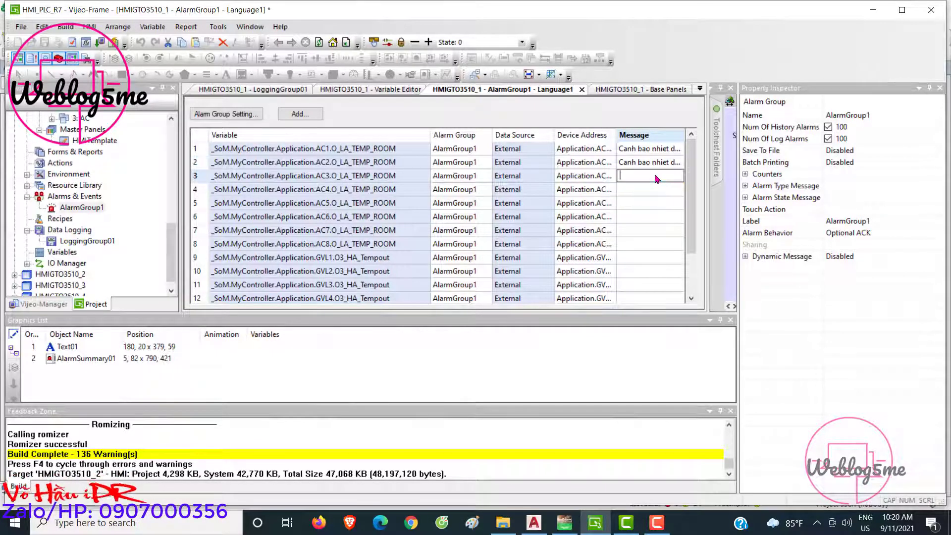
{"action": "key", "text": "ctrl+v"}
{"action": "key", "text": "BackSpace"}
{"action": "type", "text": "3"}
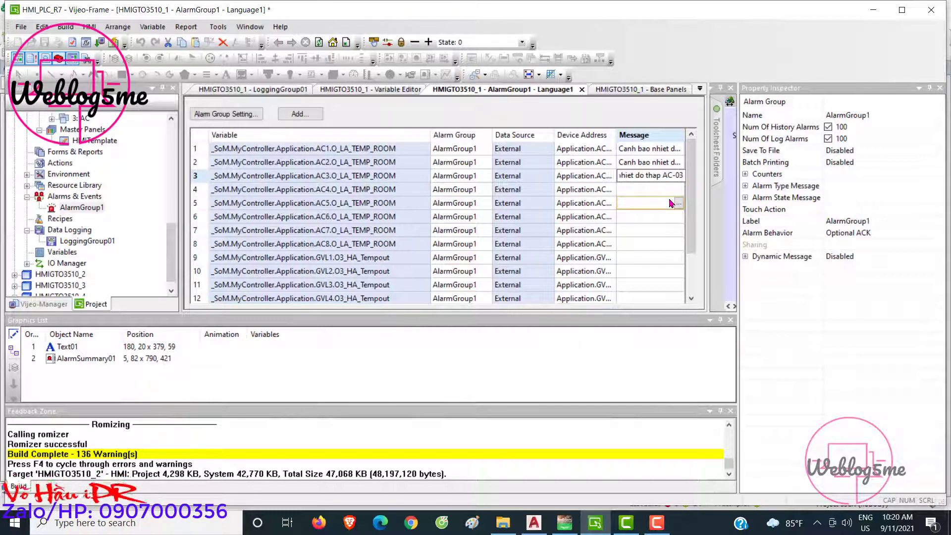
{"action": "left_click", "coordinate": [658, 191]}
{"action": "type", "text": "Canh bao nhiet do thap AC-03"}
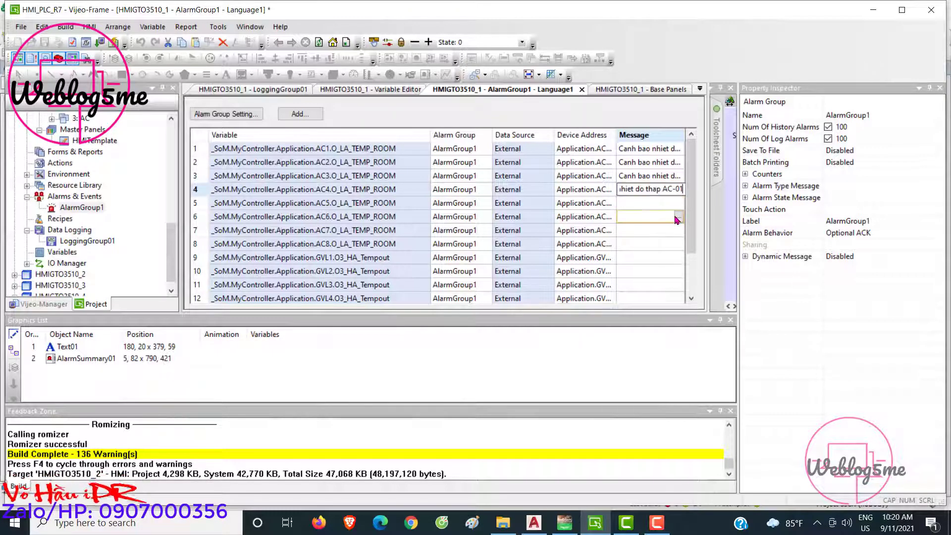
{"action": "key", "text": "BackSpace"}
{"action": "type", "text": "4"}
Set the AC5 and AC6 alarm messages to "Canh bao nhiet do thap AC-05" and "Canh bao nhiet do thap AC-06" using the copied text.
{"action": "left_click", "coordinate": [647, 207]}
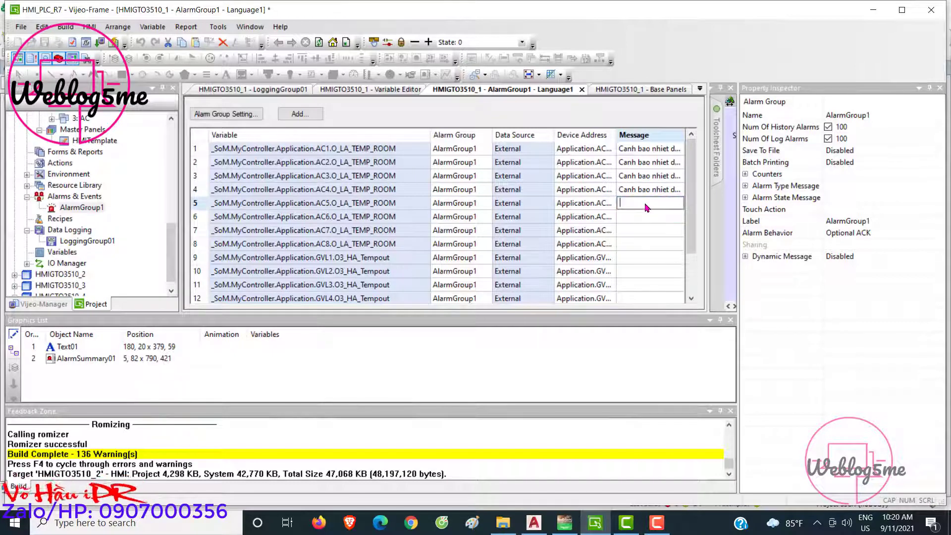
{"action": "type", "text": "Canh bao nhiet do thap AC-01"}
{"action": "key", "text": "BackSpace"}
{"action": "type", "text": "5"}
{"action": "left_click", "coordinate": [641, 218]}
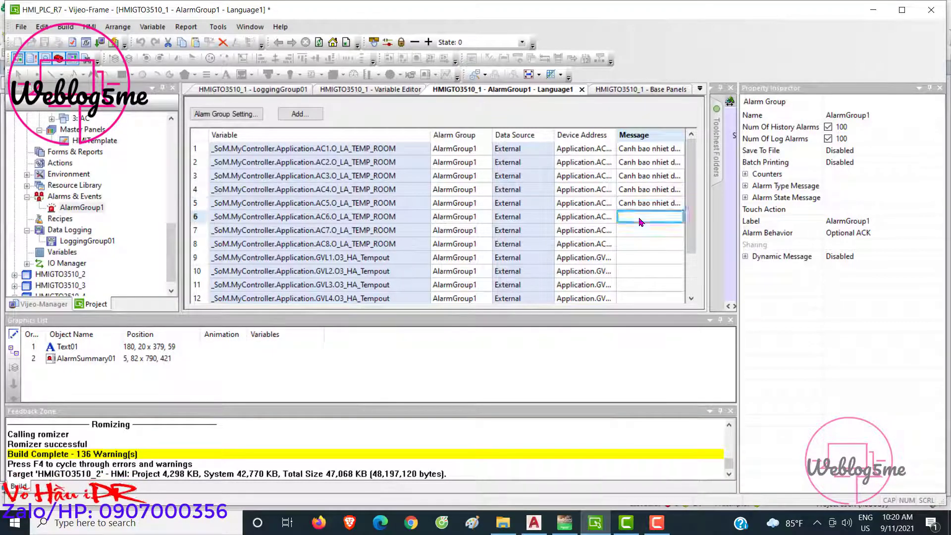
{"action": "type", "text": "Canh bao nhiet do thap AC-01"}
{"action": "key", "text": "BackSpace"}
{"action": "type", "text": "6"}
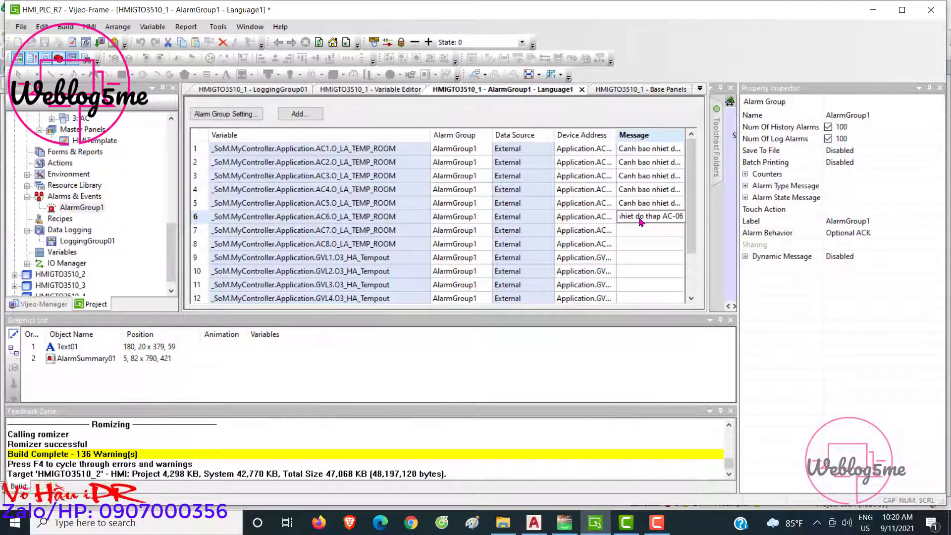
Set the AC7 and AC8 alarm messages to "Canh bao nhiet do thap AC-07" and "Canh bao nhiet do thap AC-08" using the copied text.
{"action": "left_click", "coordinate": [645, 231]}
{"action": "type", "text": "Canh bao nhiet do thap AC-01"}
{"action": "key", "text": "BackSpace"}
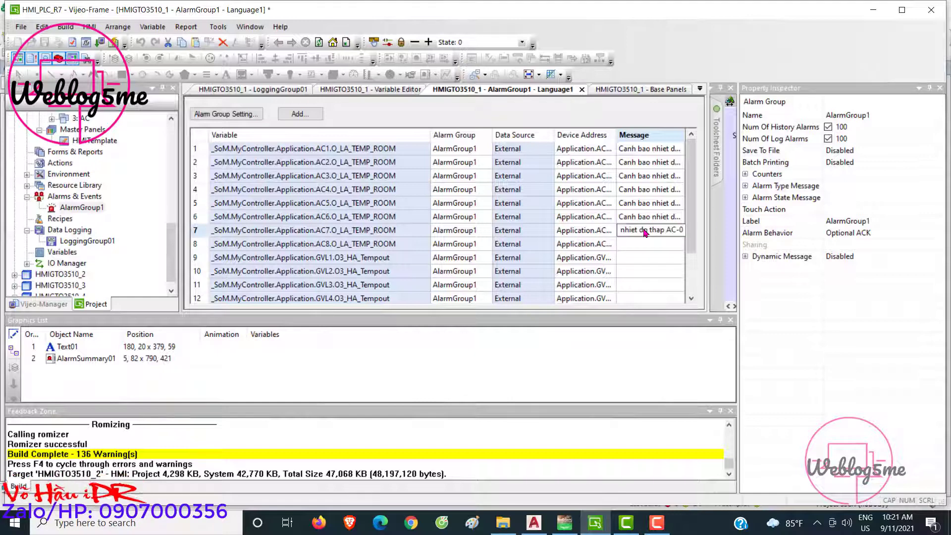
{"action": "type", "text": "7"}
{"action": "left_click", "coordinate": [645, 244]}
{"action": "type", "text": "Canh bao nhiet do thap AC-01"}
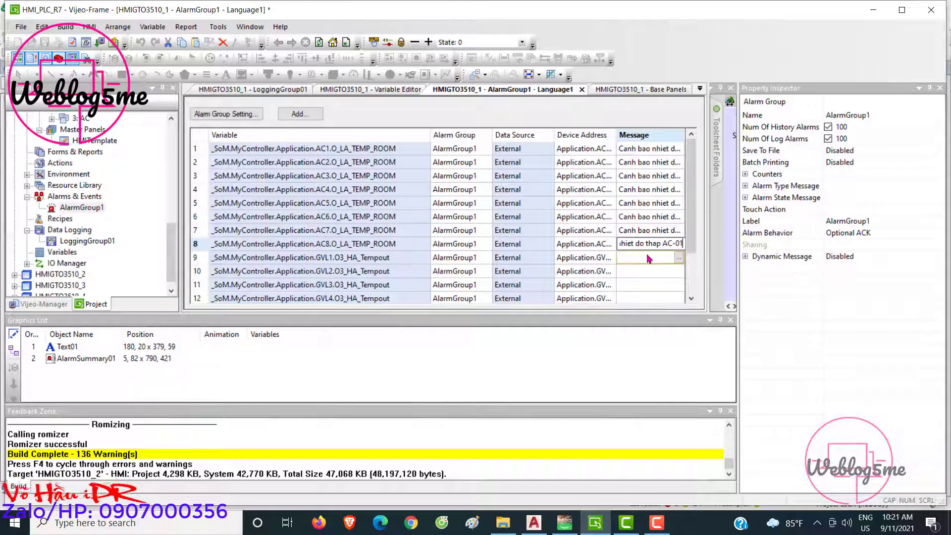
{"action": "key", "text": "BackSpace"}
{"action": "type", "text": "8"}
Paste the copied message into the GVL1 O3_HA_Tempout alarm and reword it to "Canh bao nhiet do cao AC-01".
{"action": "left_click", "coordinate": [643, 263]}
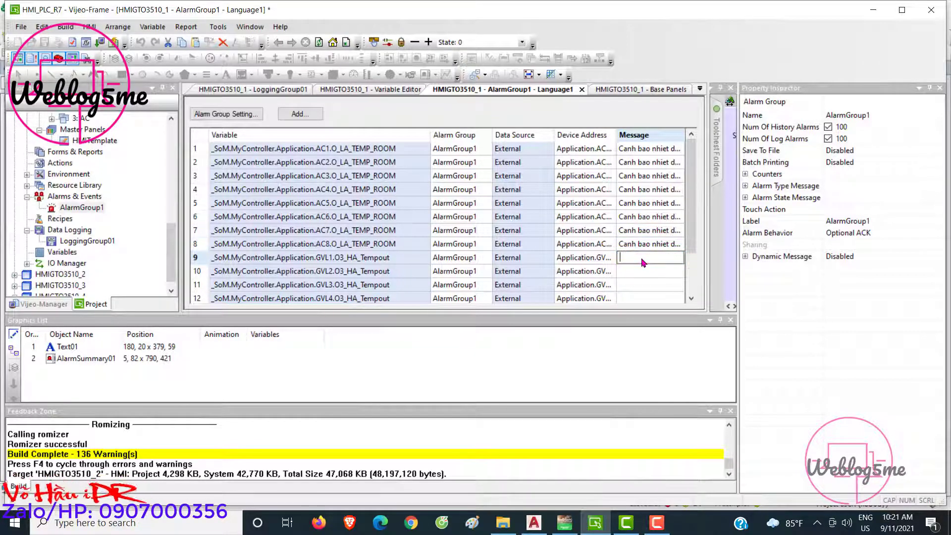
{"action": "key", "text": "ctrl+v"}
{"action": "double_click", "coordinate": [650, 256]}
{"action": "left_click", "coordinate": [650, 255]}
{"action": "double_click", "coordinate": [650, 256]}
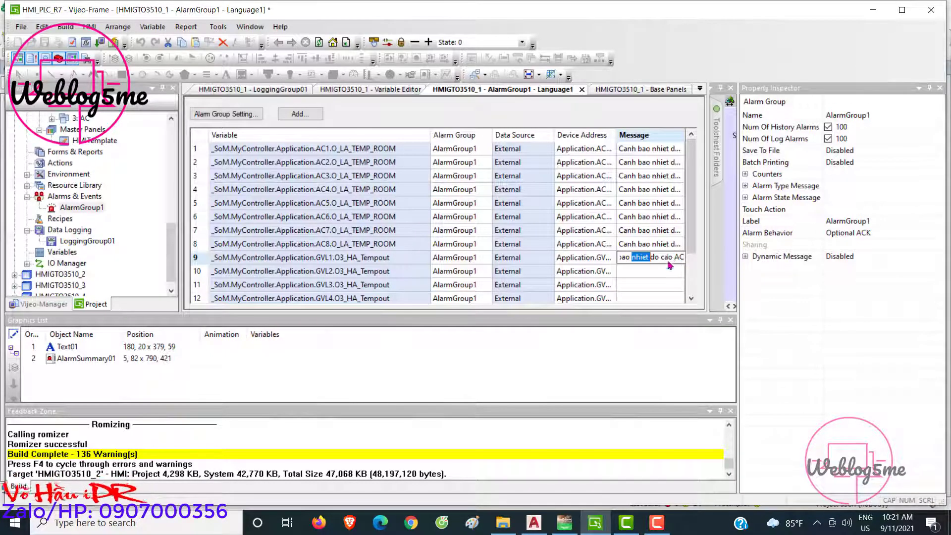
Copy the GVL1 high temperature message to the GVL2 alarm and change it to "Canh bao nhiet do cao AC-02".
{"action": "left_click", "coordinate": [667, 270]}
{"action": "double_click", "coordinate": [663, 259]}
{"action": "key", "text": "ctrl+c"}
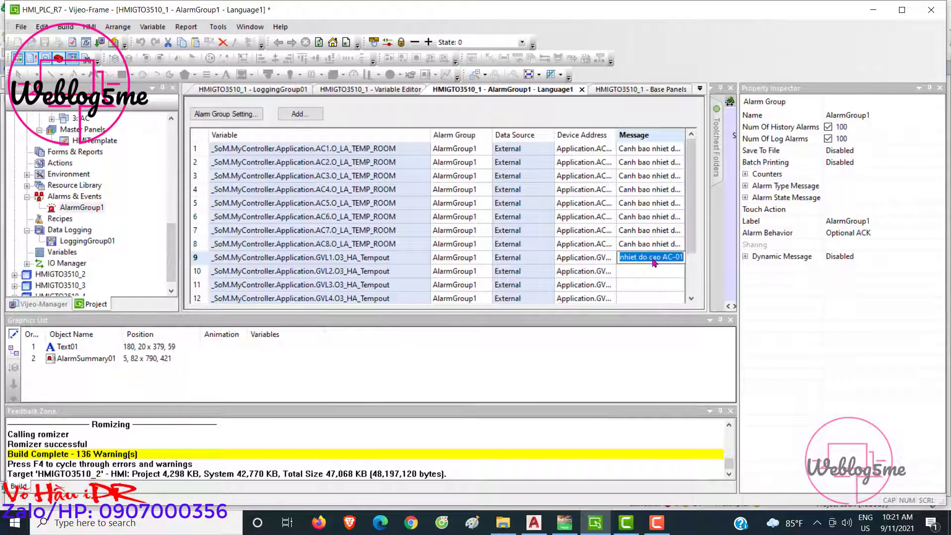
{"action": "double_click", "coordinate": [650, 274]}
{"action": "key", "text": "ctrl+v"}
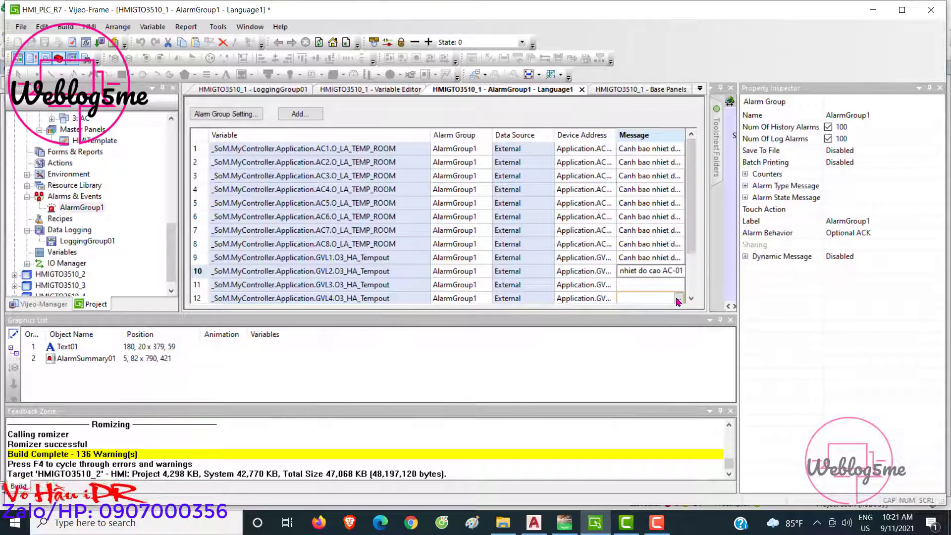
{"action": "key", "text": "Home"}
{"action": "type", "text": "2"}
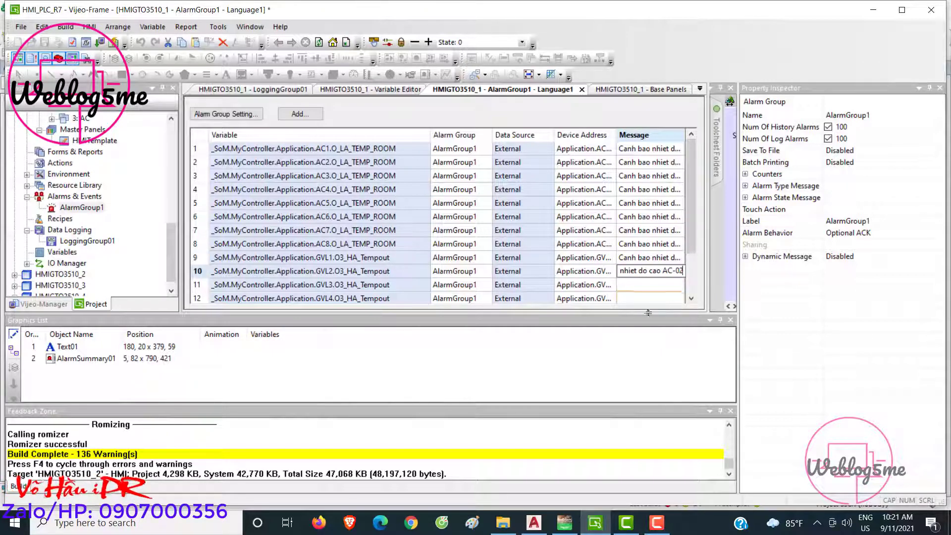
Set the GVL3 and GVL4 alarm messages to "Canh bao nhiet do cao AC-03" and "Canh bao nhiet do cao AC-04" using the copied text.
{"action": "left_click", "coordinate": [625, 284]}
{"action": "scroll", "coordinate": [652, 267], "scroll_direction": "down", "scroll_amount": 2}
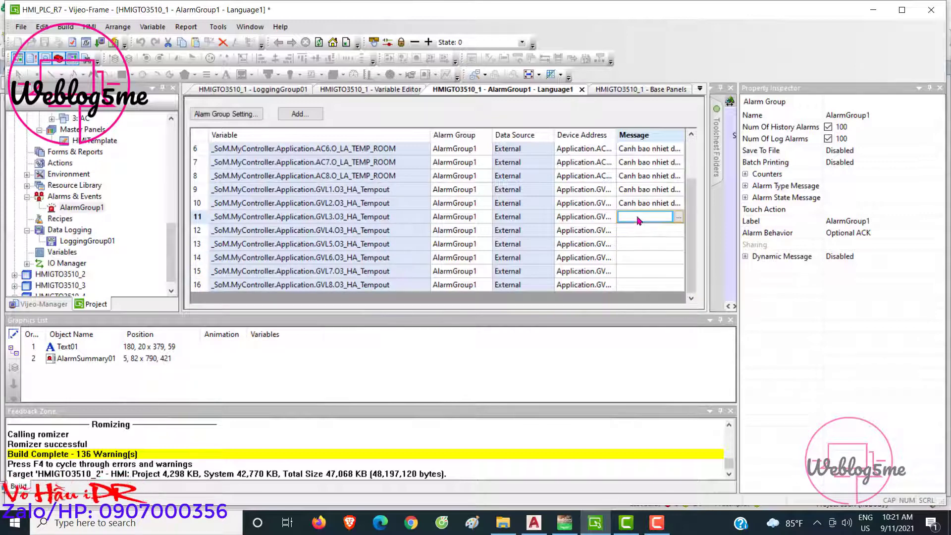
{"action": "key", "text": "ctrl+v"}
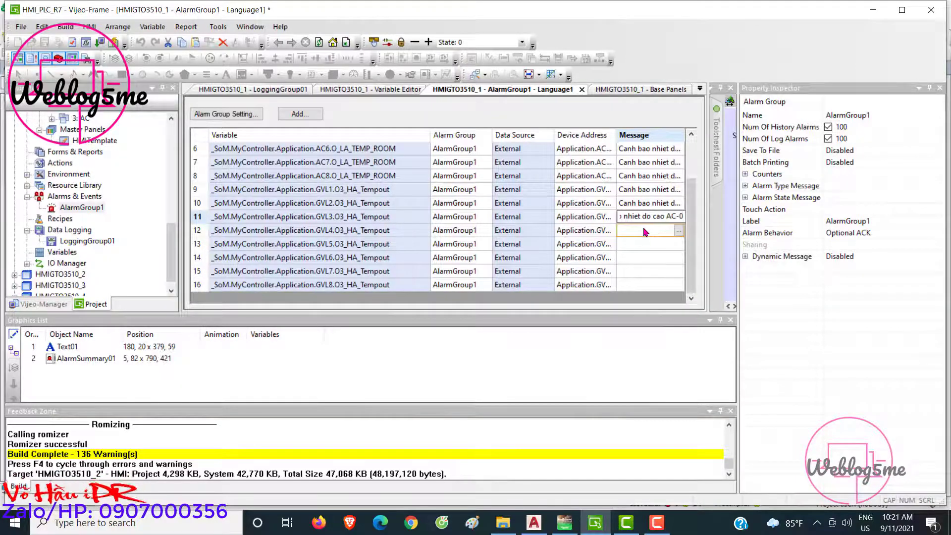
{"action": "left_click", "coordinate": [640, 232]}
{"action": "key", "text": "ctrl+v"}
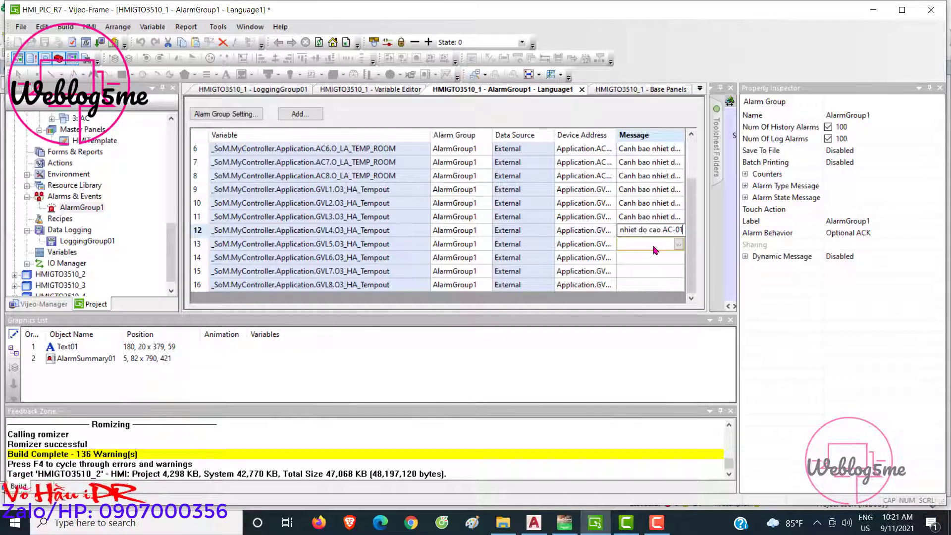
{"action": "key", "text": "BackSpace"}
{"action": "type", "text": "4"}
Set the GVL5 and GVL6 alarm messages to "Canh bao nhiet do cao AC-05" and "Canh bao nhiet do cao AC-06" using the copied text.
{"action": "left_click", "coordinate": [644, 244]}
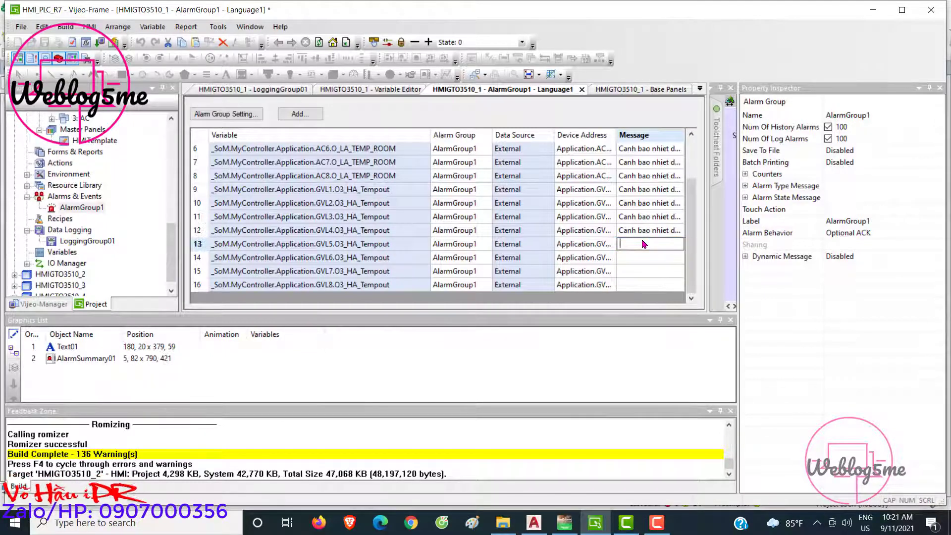
{"action": "key", "text": "ctrl+v"}
{"action": "key", "text": "BackSpace"}
{"action": "type", "text": "5"}
{"action": "left_click", "coordinate": [648, 258]}
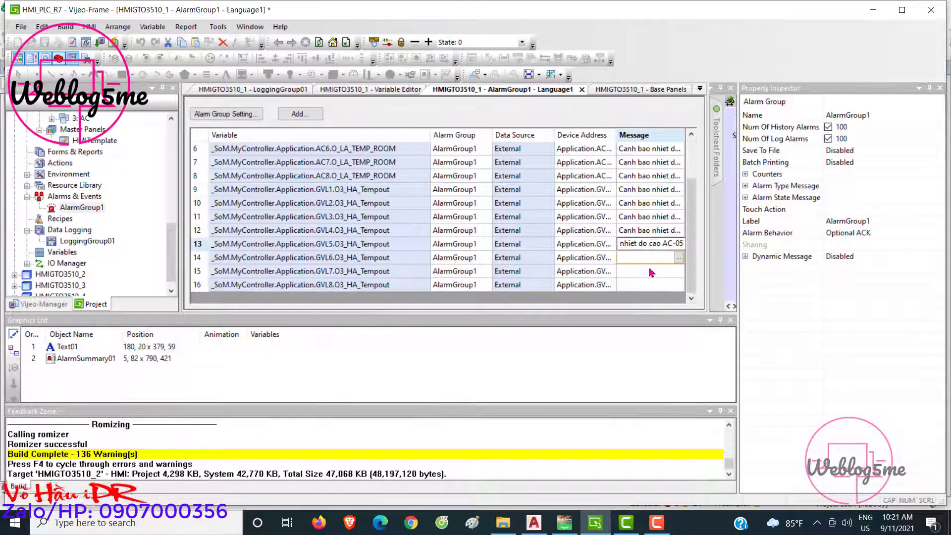
{"action": "left_click", "coordinate": [646, 258]}
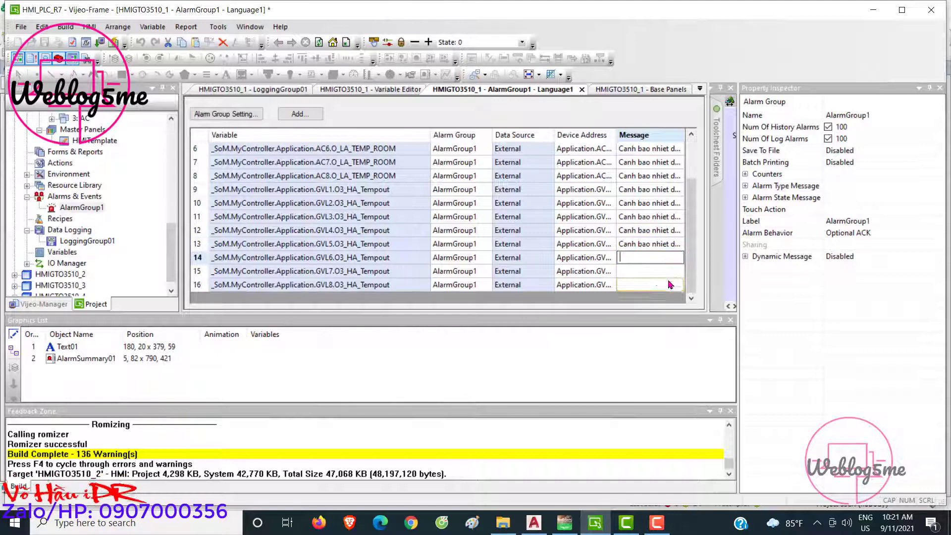
{"action": "key", "text": "ctrl+v"}
{"action": "key", "text": "BackSpace"}
{"action": "type", "text": "6"}
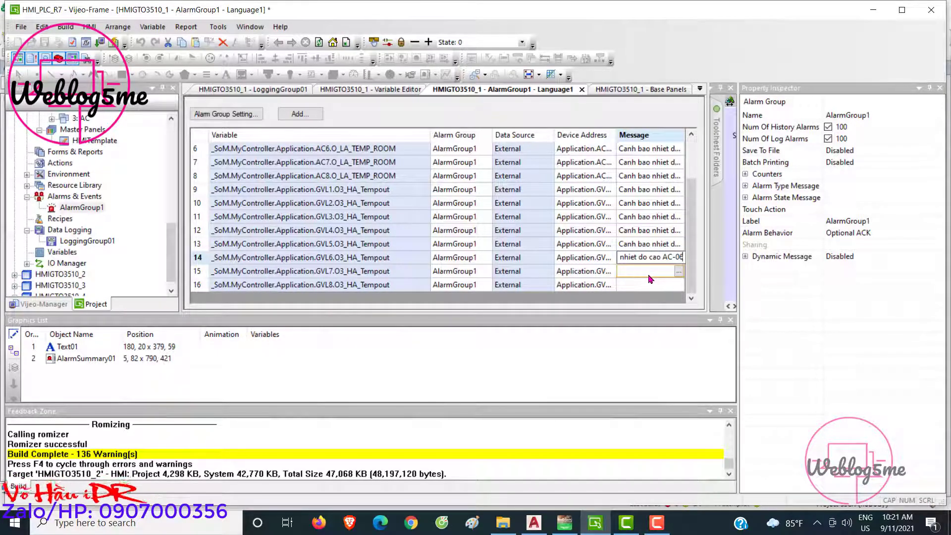
Set the GVL7 and GVL8 alarm messages to "Canh bao nhiet do cao AC-07" and "Canh bao nhiet do cao AC-08" using the copied text.
{"action": "left_click", "coordinate": [651, 279]}
{"action": "type", "text": "Canh bao nhiet do cao AC-01"}
{"action": "key", "text": "BackSpace"}
{"action": "type", "text": "7"}
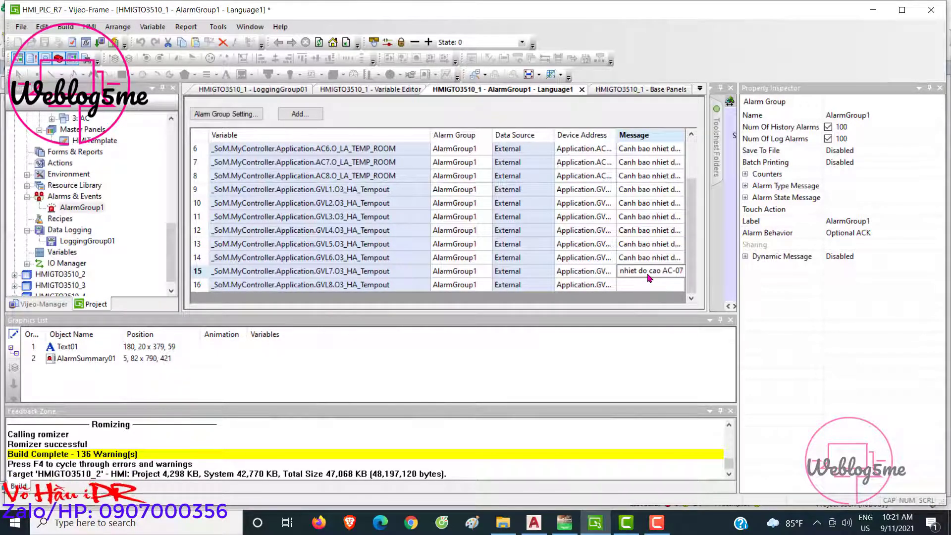
{"action": "left_click", "coordinate": [639, 285]}
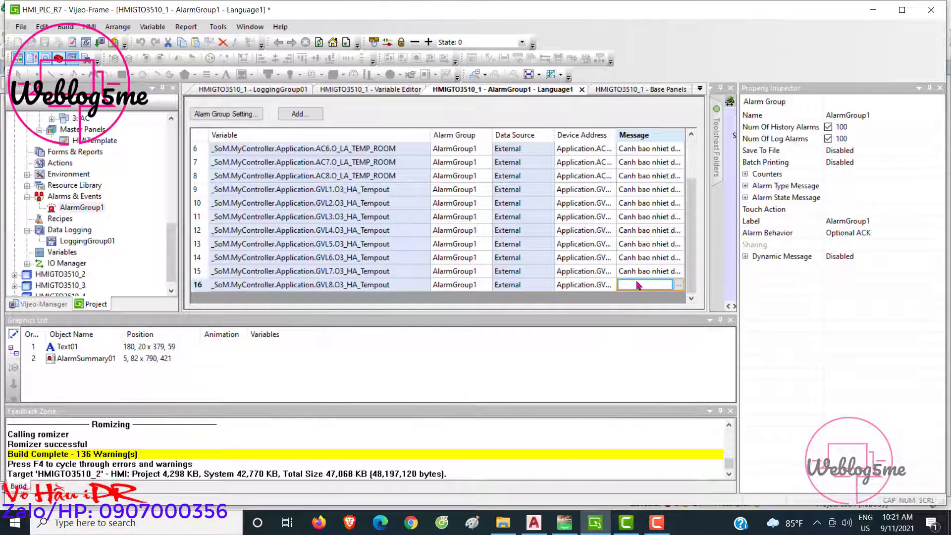
{"action": "type", "text": "Canh bao nhiet do cao AC-01"}
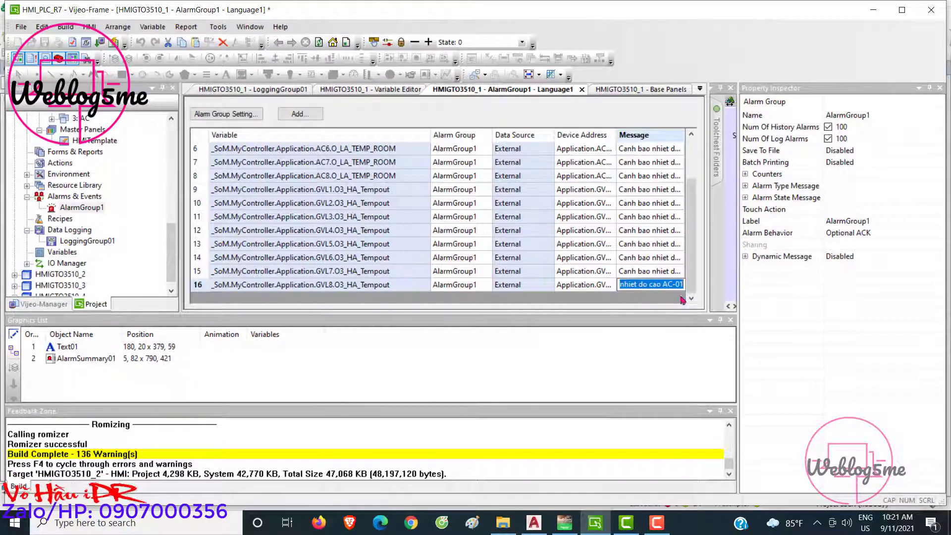
{"action": "left_click", "coordinate": [682, 286]}
{"action": "key", "text": "BackSpace"}
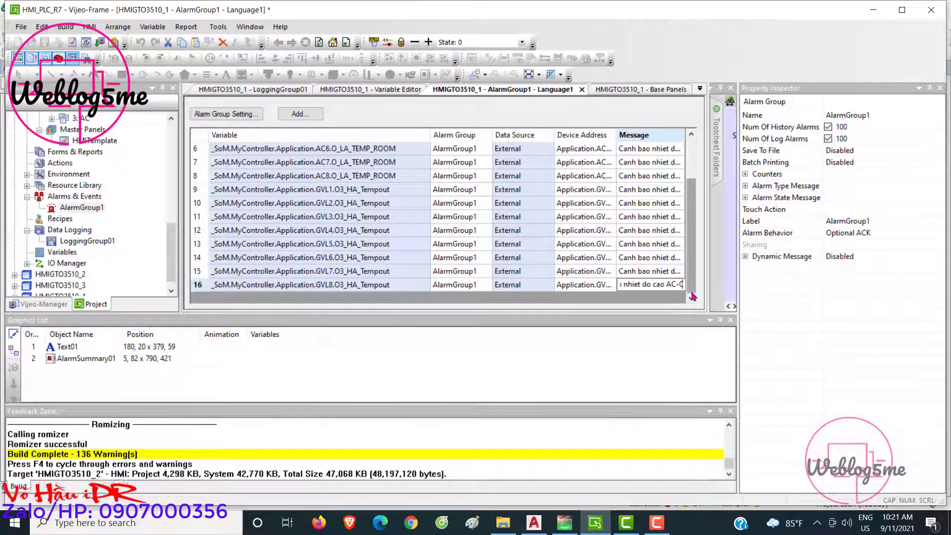
{"action": "type", "text": "8"}
Check the high temperature messages entered for the GVL alarms in AlarmGroup1.
{"action": "scroll", "coordinate": [658, 271], "scroll_direction": "up", "scroll_amount": 2}
{"action": "left_click", "coordinate": [658, 271]}
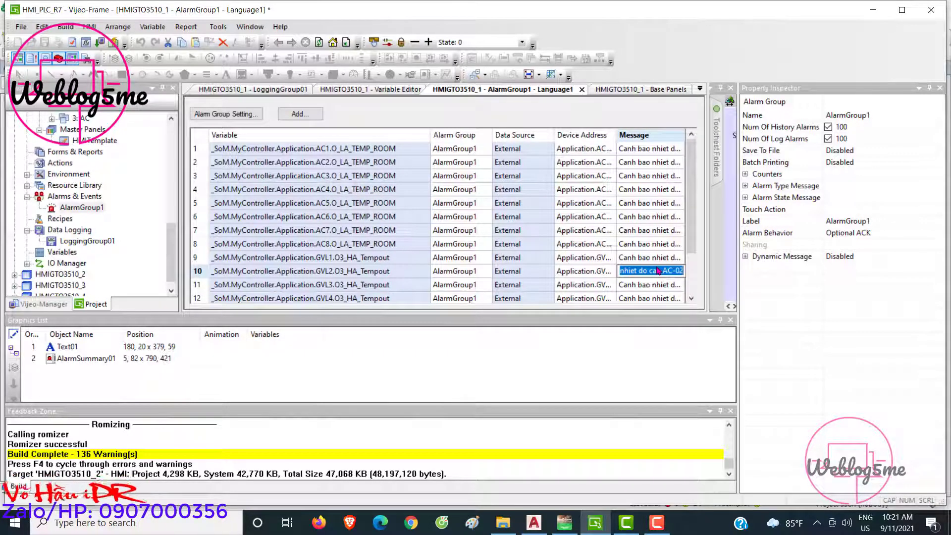
{"action": "left_click", "coordinate": [657, 286]}
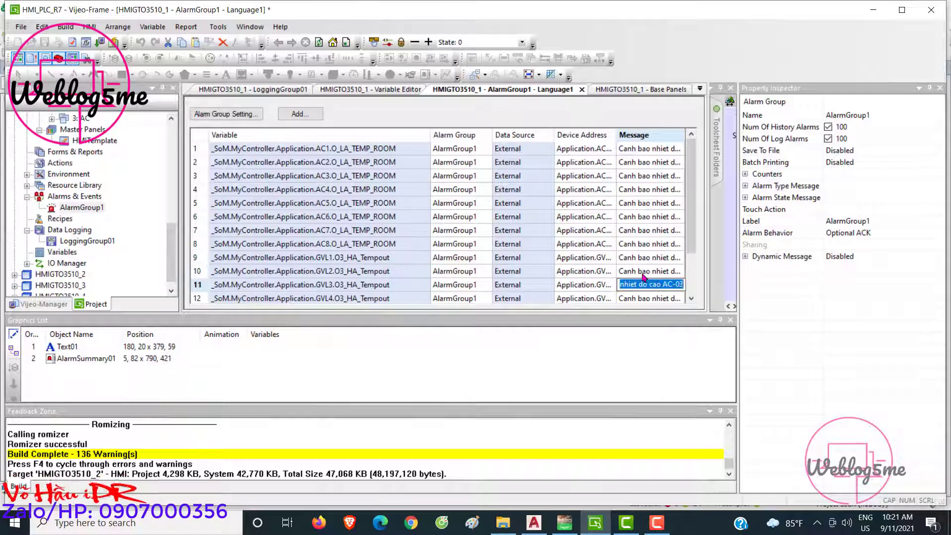
{"action": "scroll", "coordinate": [644, 277], "scroll_direction": "down", "scroll_amount": 1}
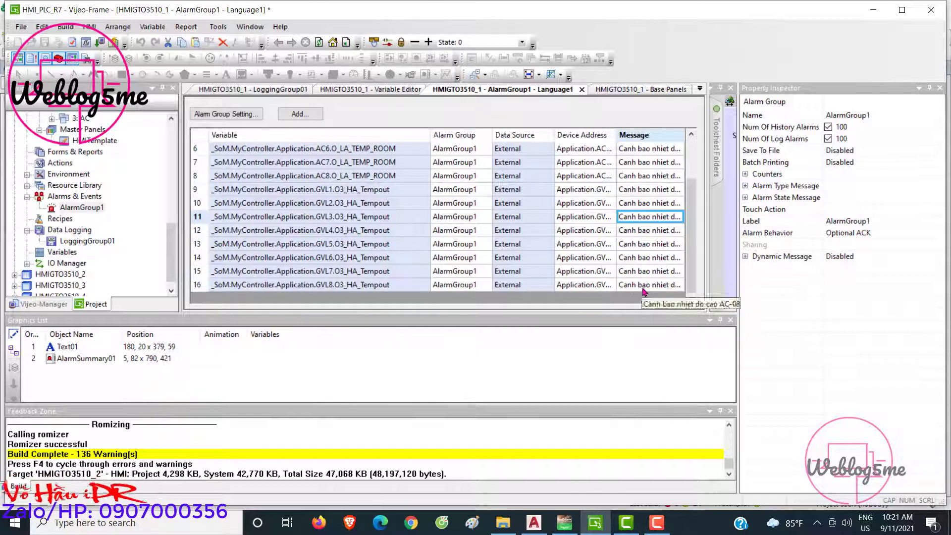
{"action": "scroll", "coordinate": [646, 284], "scroll_direction": "up", "scroll_amount": 2}
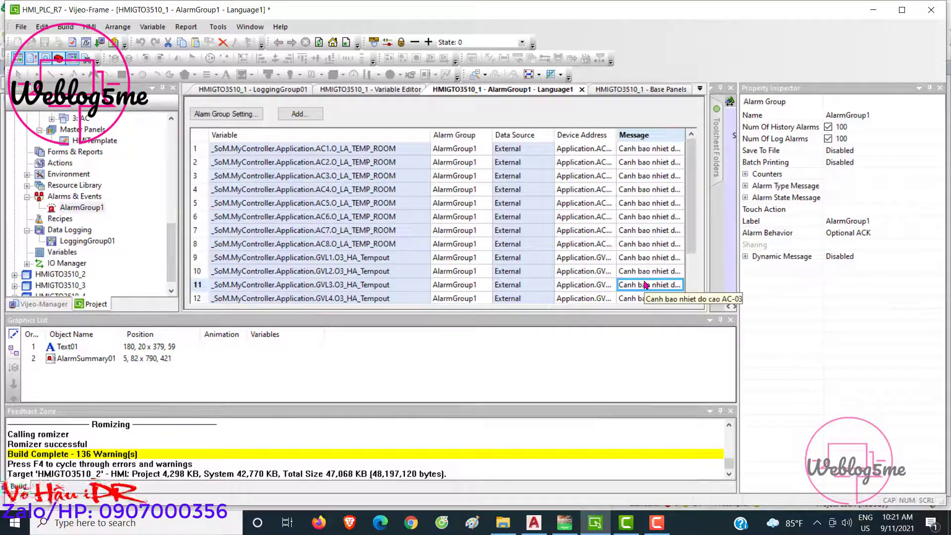
Open LoggingGroup01, widen its Device Address column to fit the full addresses, and return to AlarmGroup1.
{"action": "double_click", "coordinate": [69, 241]}
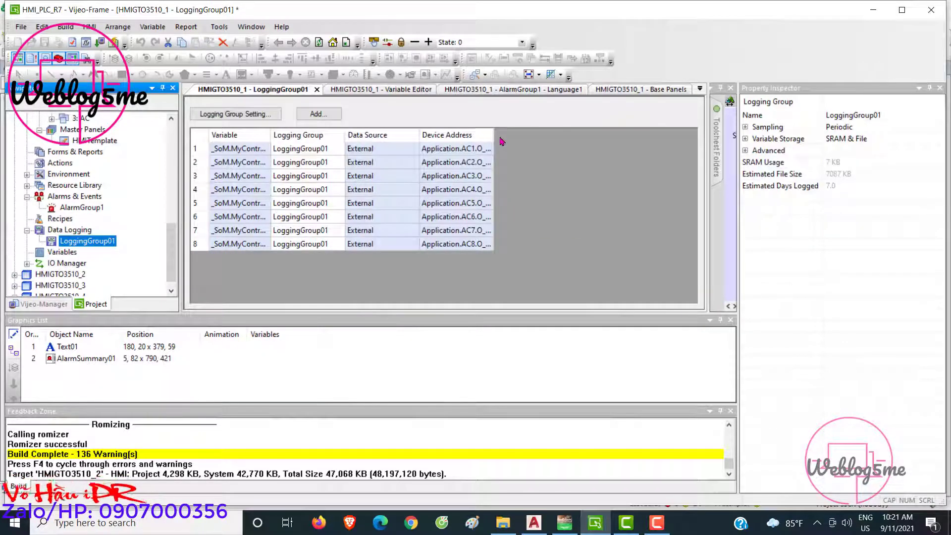
{"action": "left_click_drag", "start_coordinate": [494, 134], "coordinate": [619, 135]}
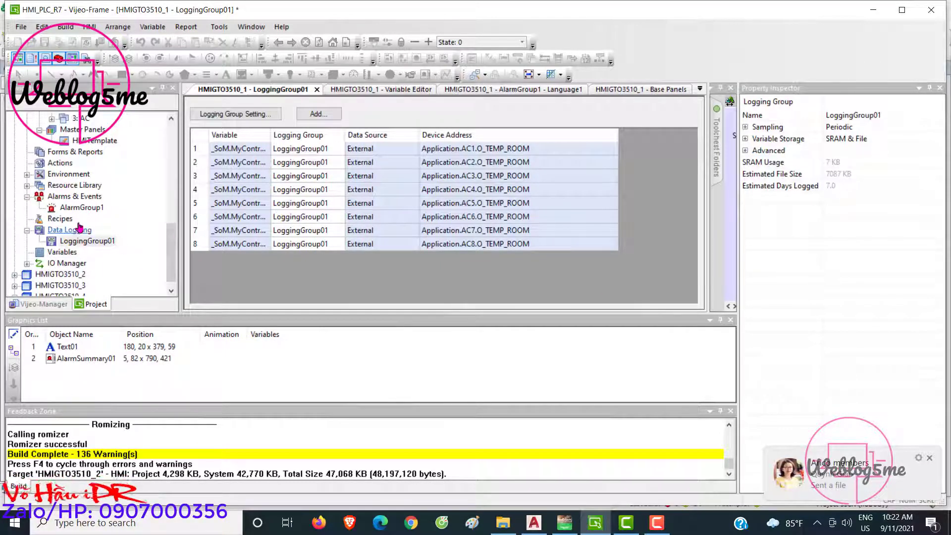
{"action": "double_click", "coordinate": [82, 208]}
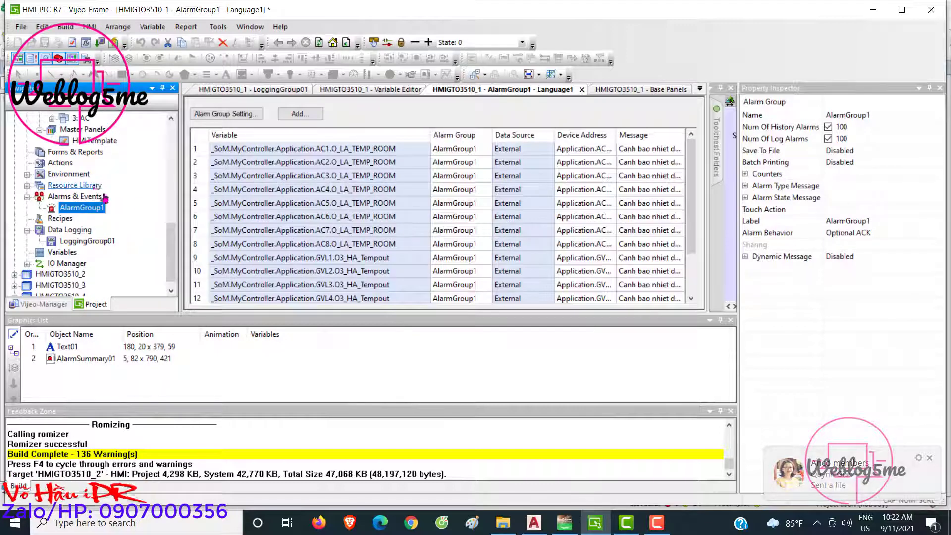
{"action": "left_click", "coordinate": [654, 525]}
{"action": "left_click", "coordinate": [654, 525]}
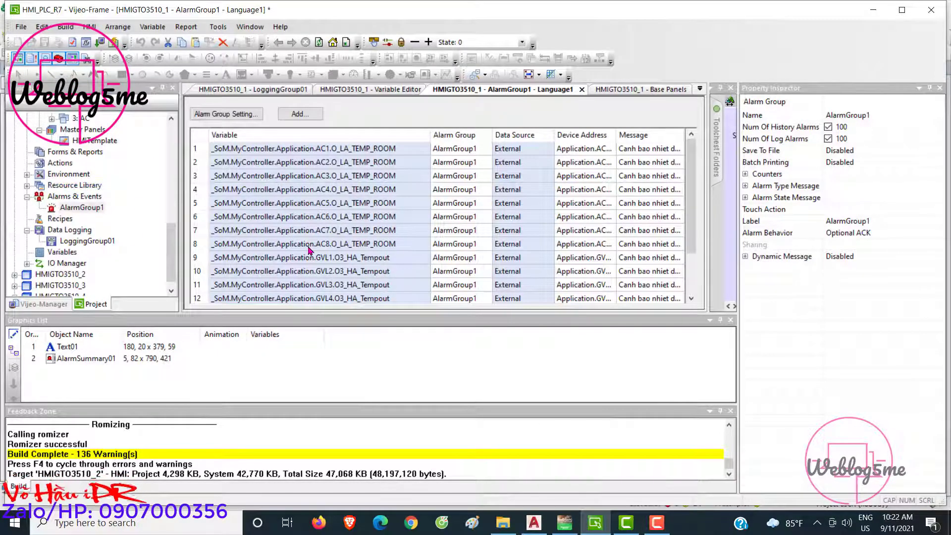
Reopen LoggingGroup01 and fit its Variable column to the full variable names.
{"action": "double_click", "coordinate": [87, 241]}
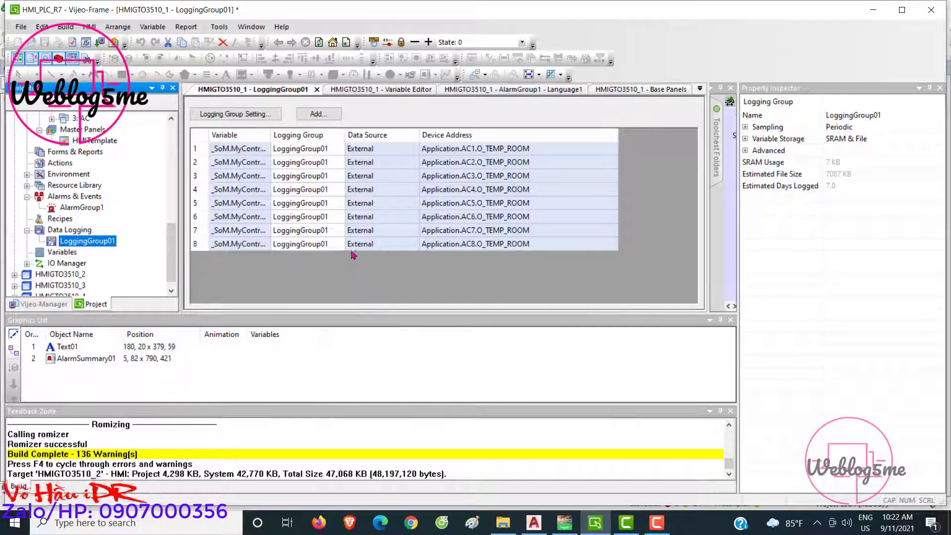
{"action": "left_click_drag", "start_coordinate": [270, 135], "coordinate": [343, 135]}
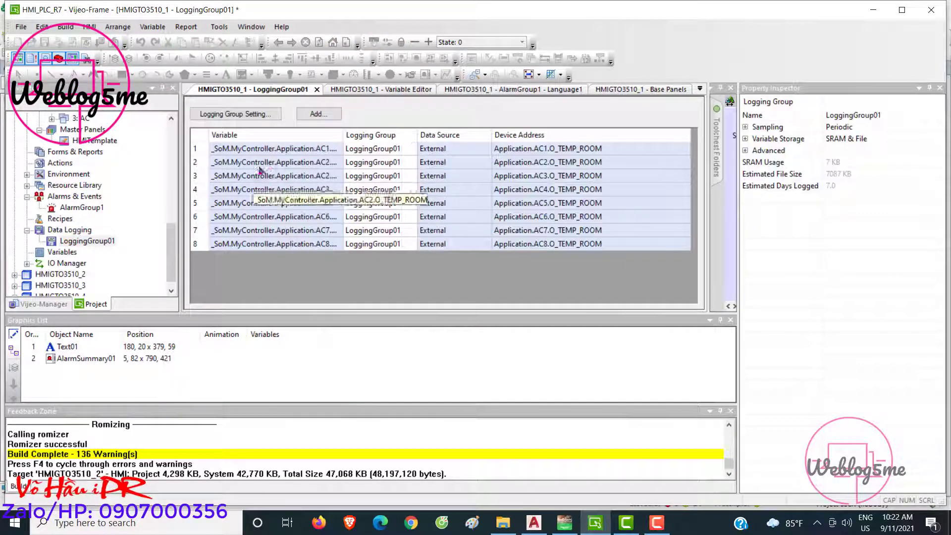
{"action": "double_click", "coordinate": [343, 135]}
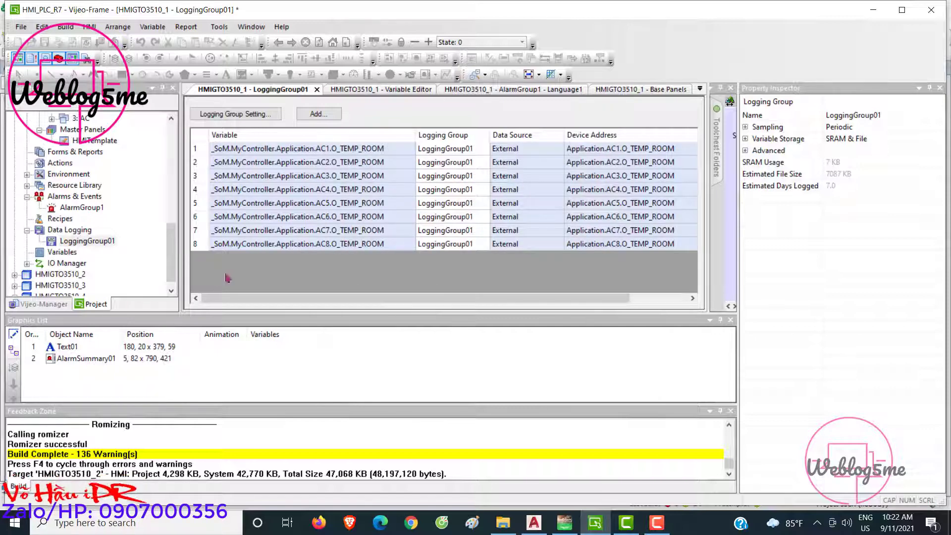
{"action": "left_click", "coordinate": [87, 242]}
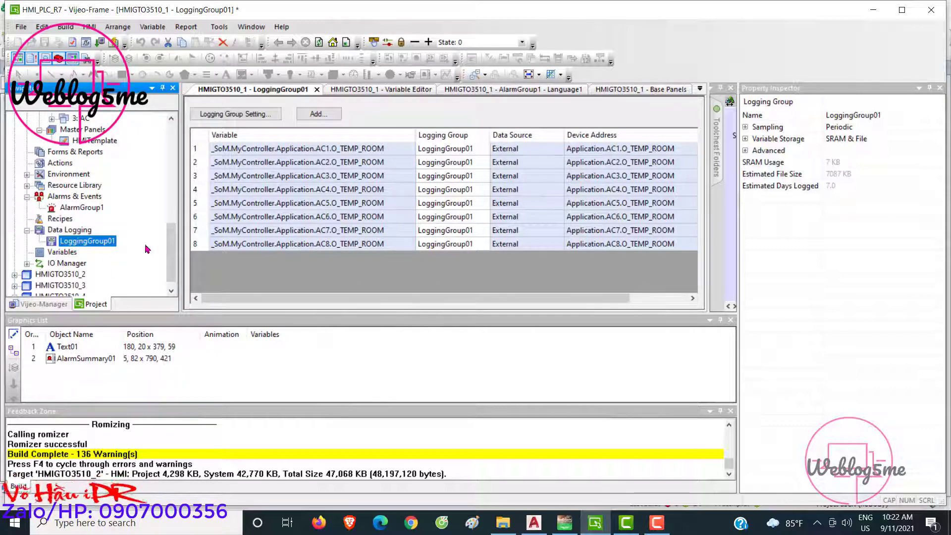
Open the HMIGTO3510_1 variable list, look through the AC and GVL variables, and collapse the Application folder under MyController.
{"action": "double_click", "coordinate": [63, 252]}
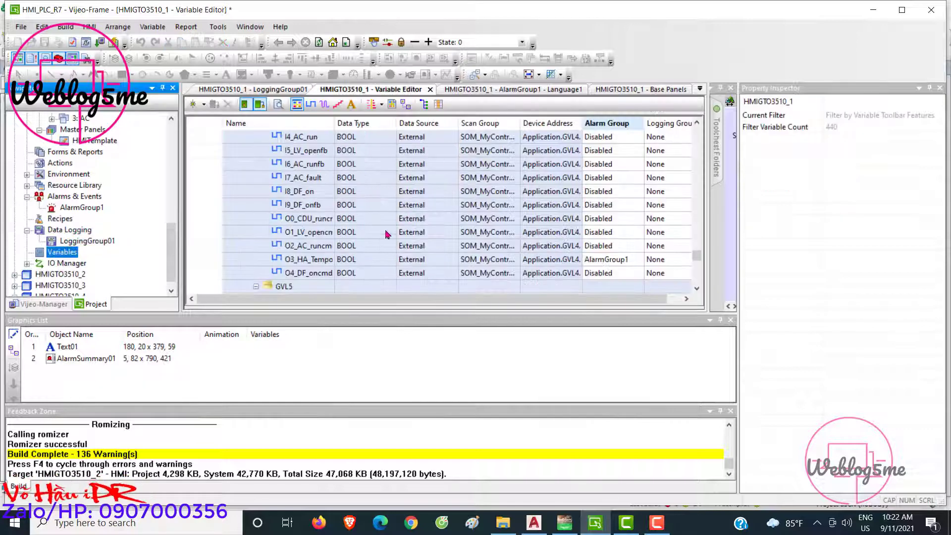
{"action": "scroll", "coordinate": [369, 253], "scroll_direction": "down", "scroll_amount": 9}
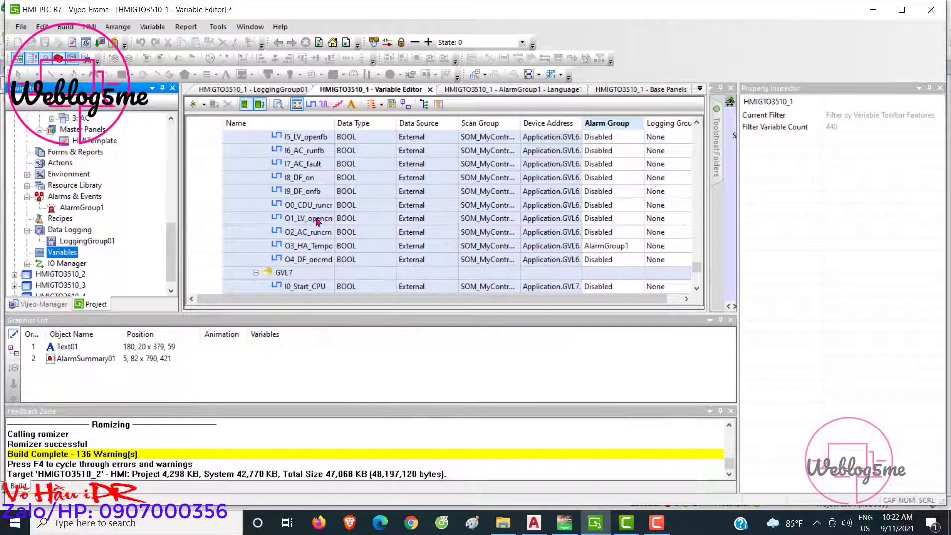
{"action": "scroll", "coordinate": [320, 264], "scroll_direction": "down", "scroll_amount": 6}
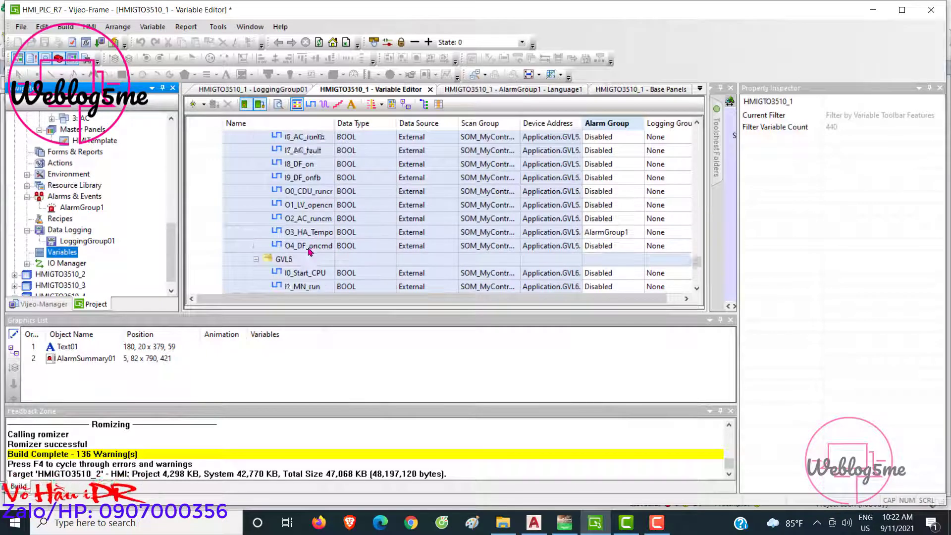
{"action": "scroll", "coordinate": [313, 249], "scroll_direction": "up", "scroll_amount": 10}
{"action": "scroll", "coordinate": [305, 249], "scroll_direction": "up", "scroll_amount": 9}
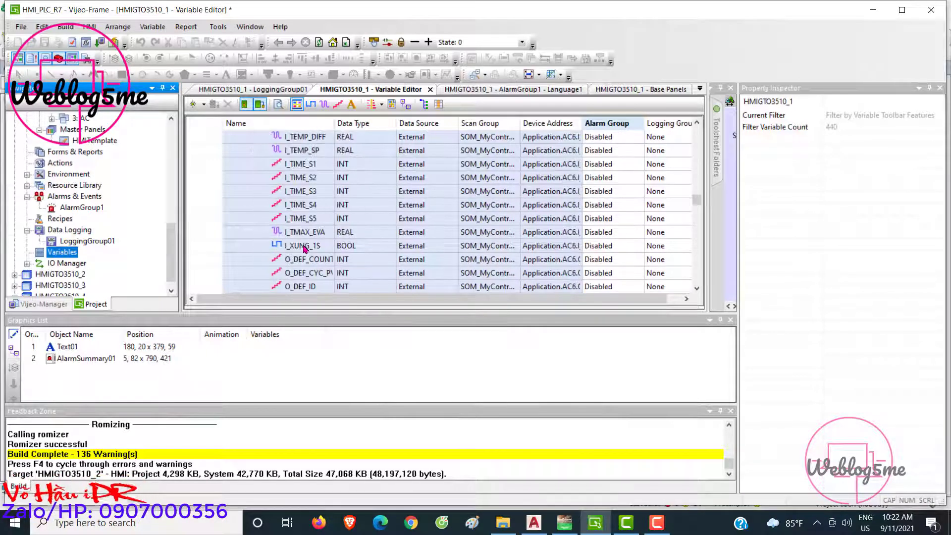
{"action": "left_click_drag", "start_coordinate": [697, 175], "coordinate": [697, 130]}
{"action": "left_click", "coordinate": [248, 273]}
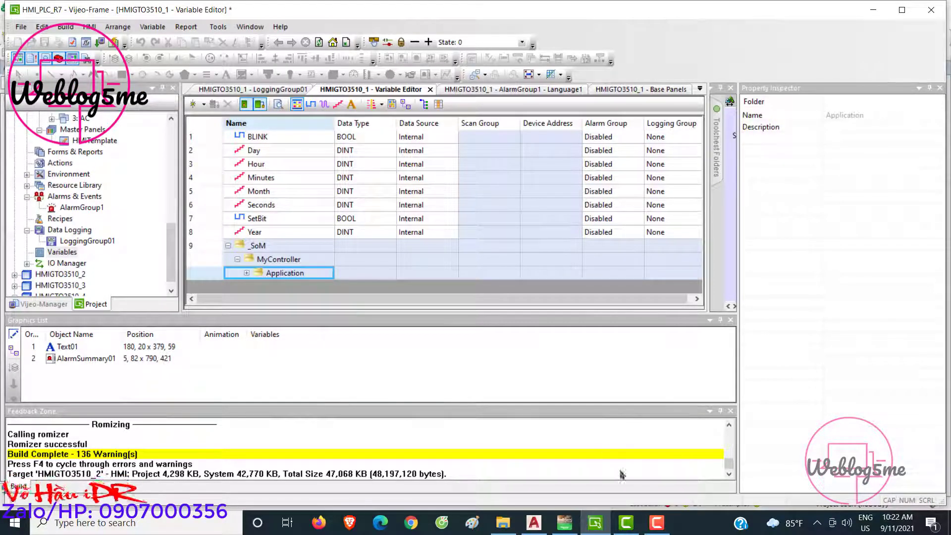
{"action": "left_click", "coordinate": [657, 523]}
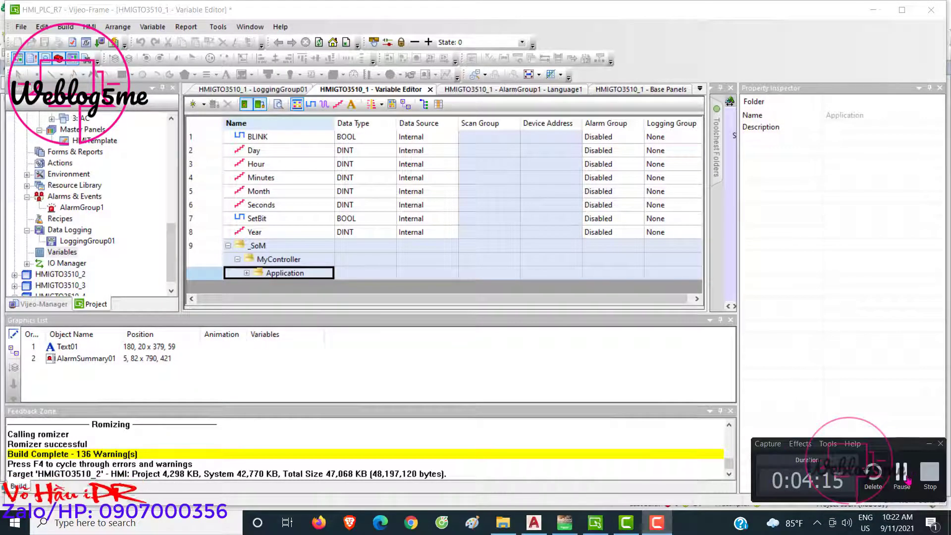